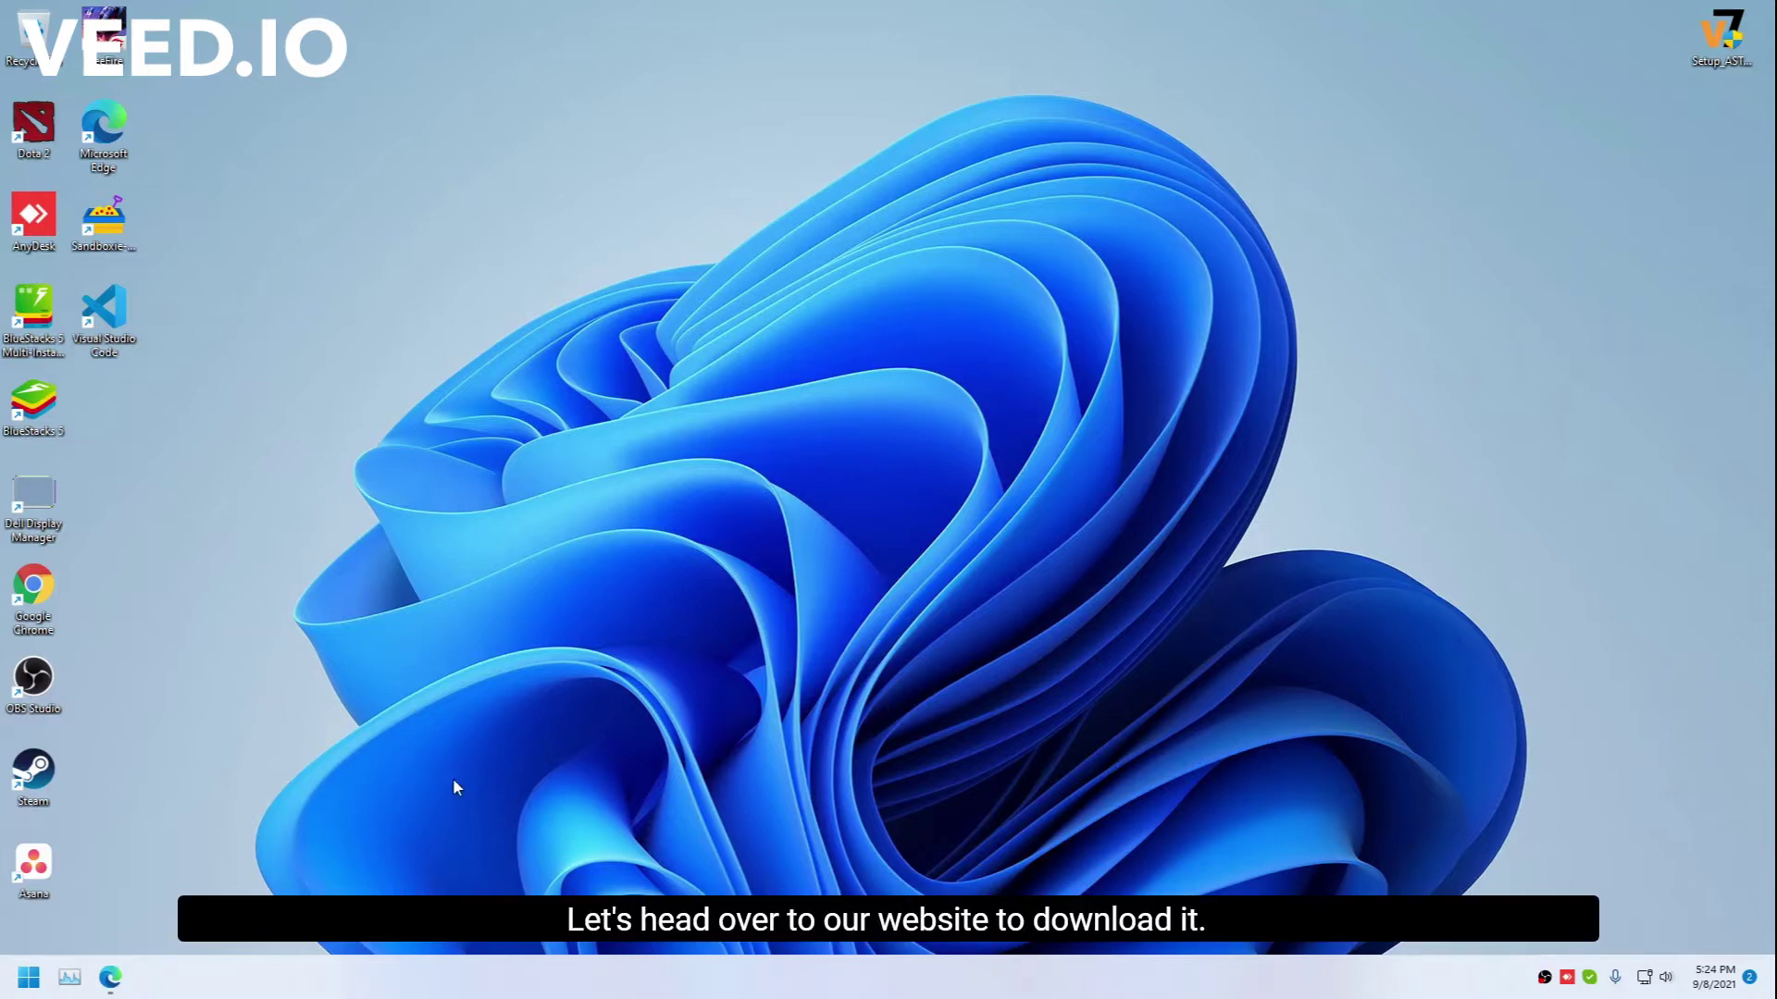
Open the ASTER website in Edge and go to the DOWNLOAD page offering v2.29.1.
click(110, 978)
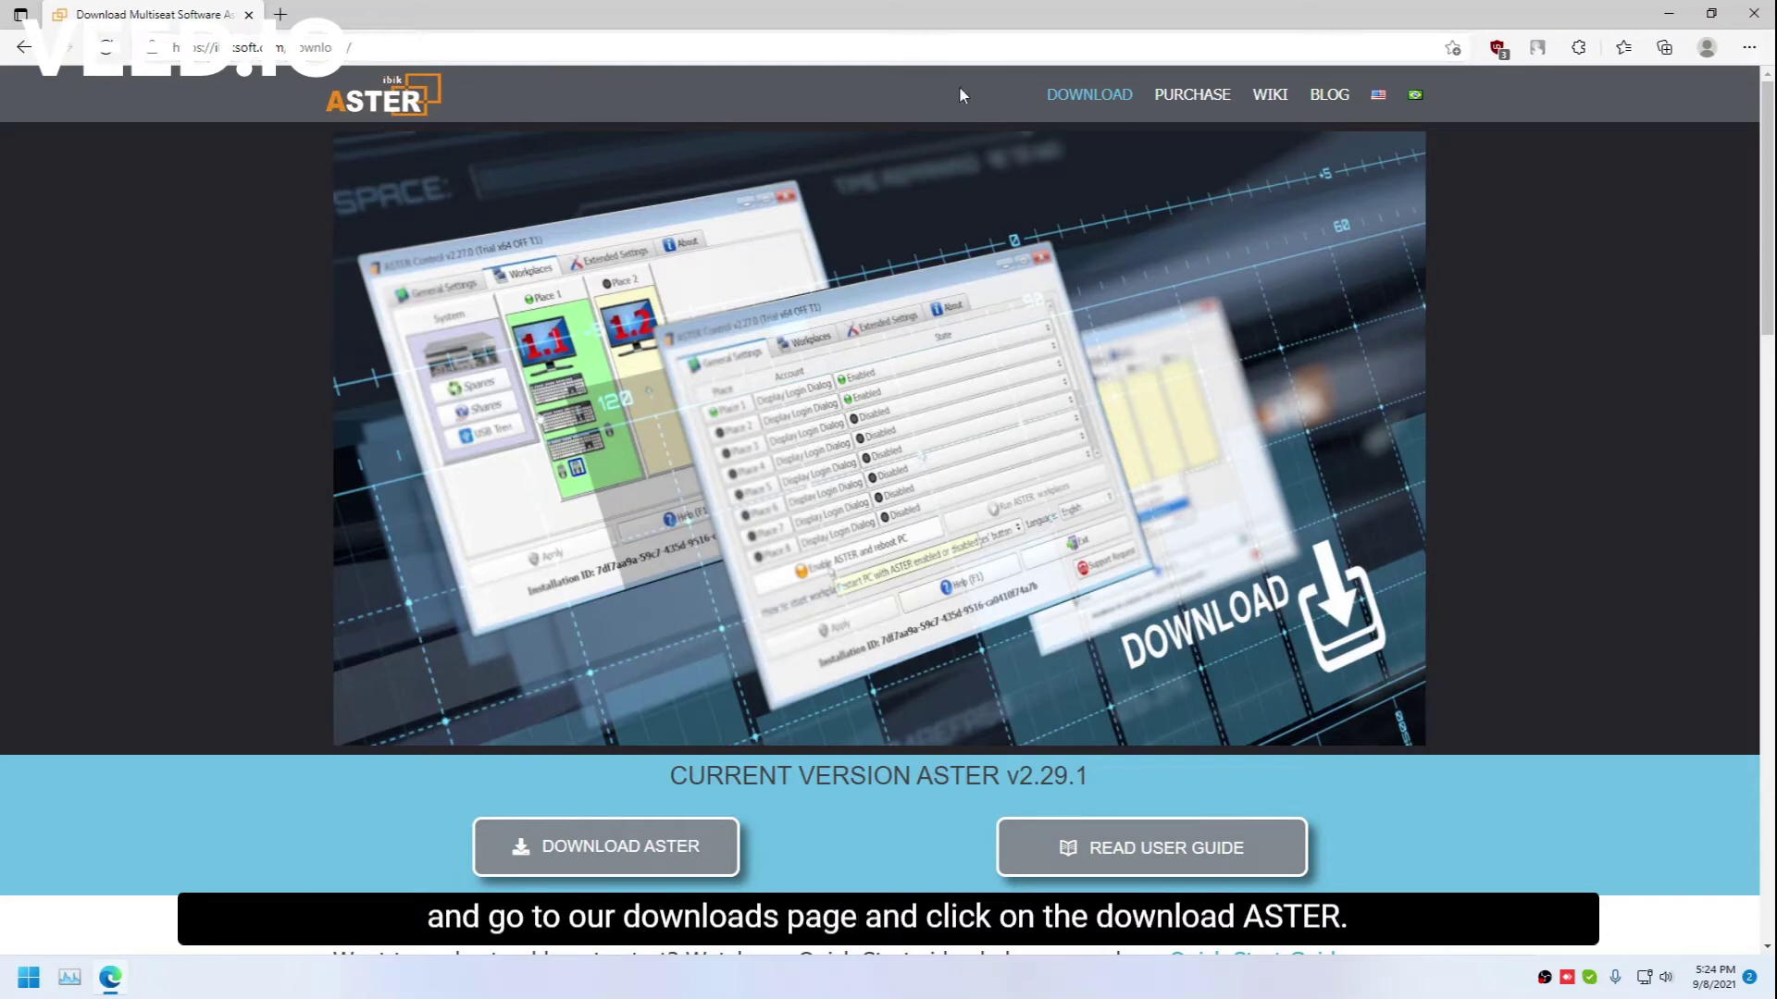
click(1088, 89)
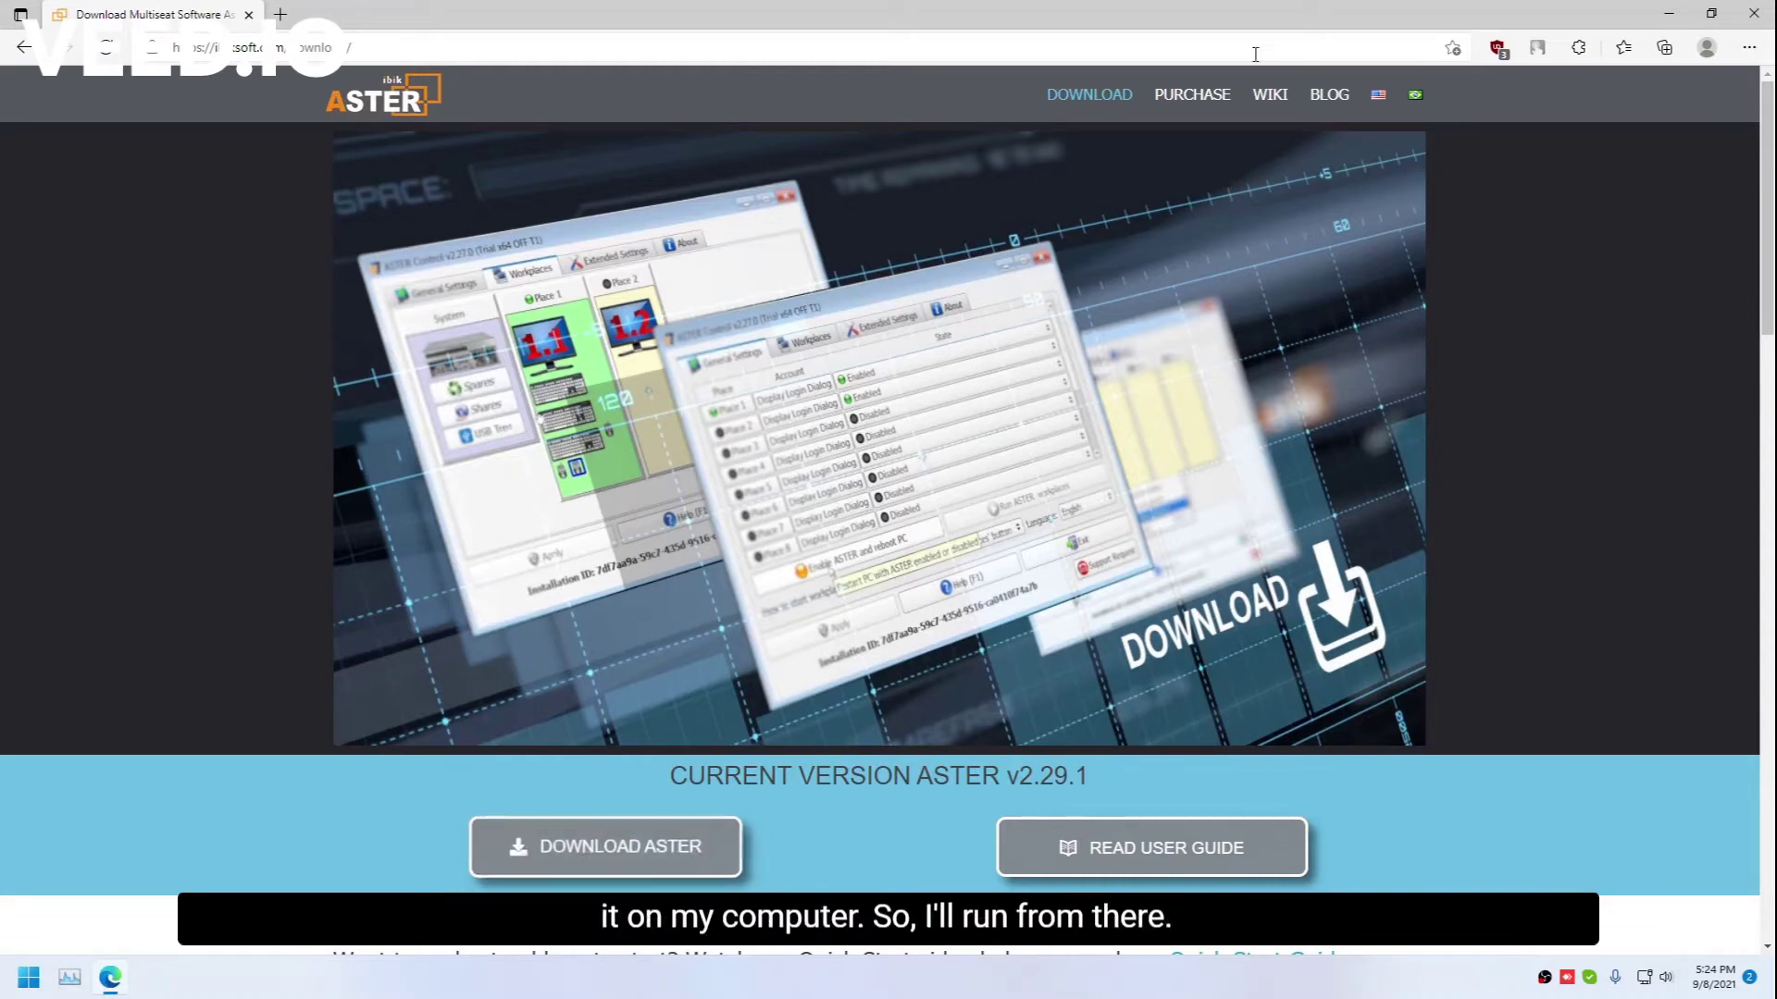
Close Edge, run the ASTER setup file, and choose English as the installation language.
click(1757, 11)
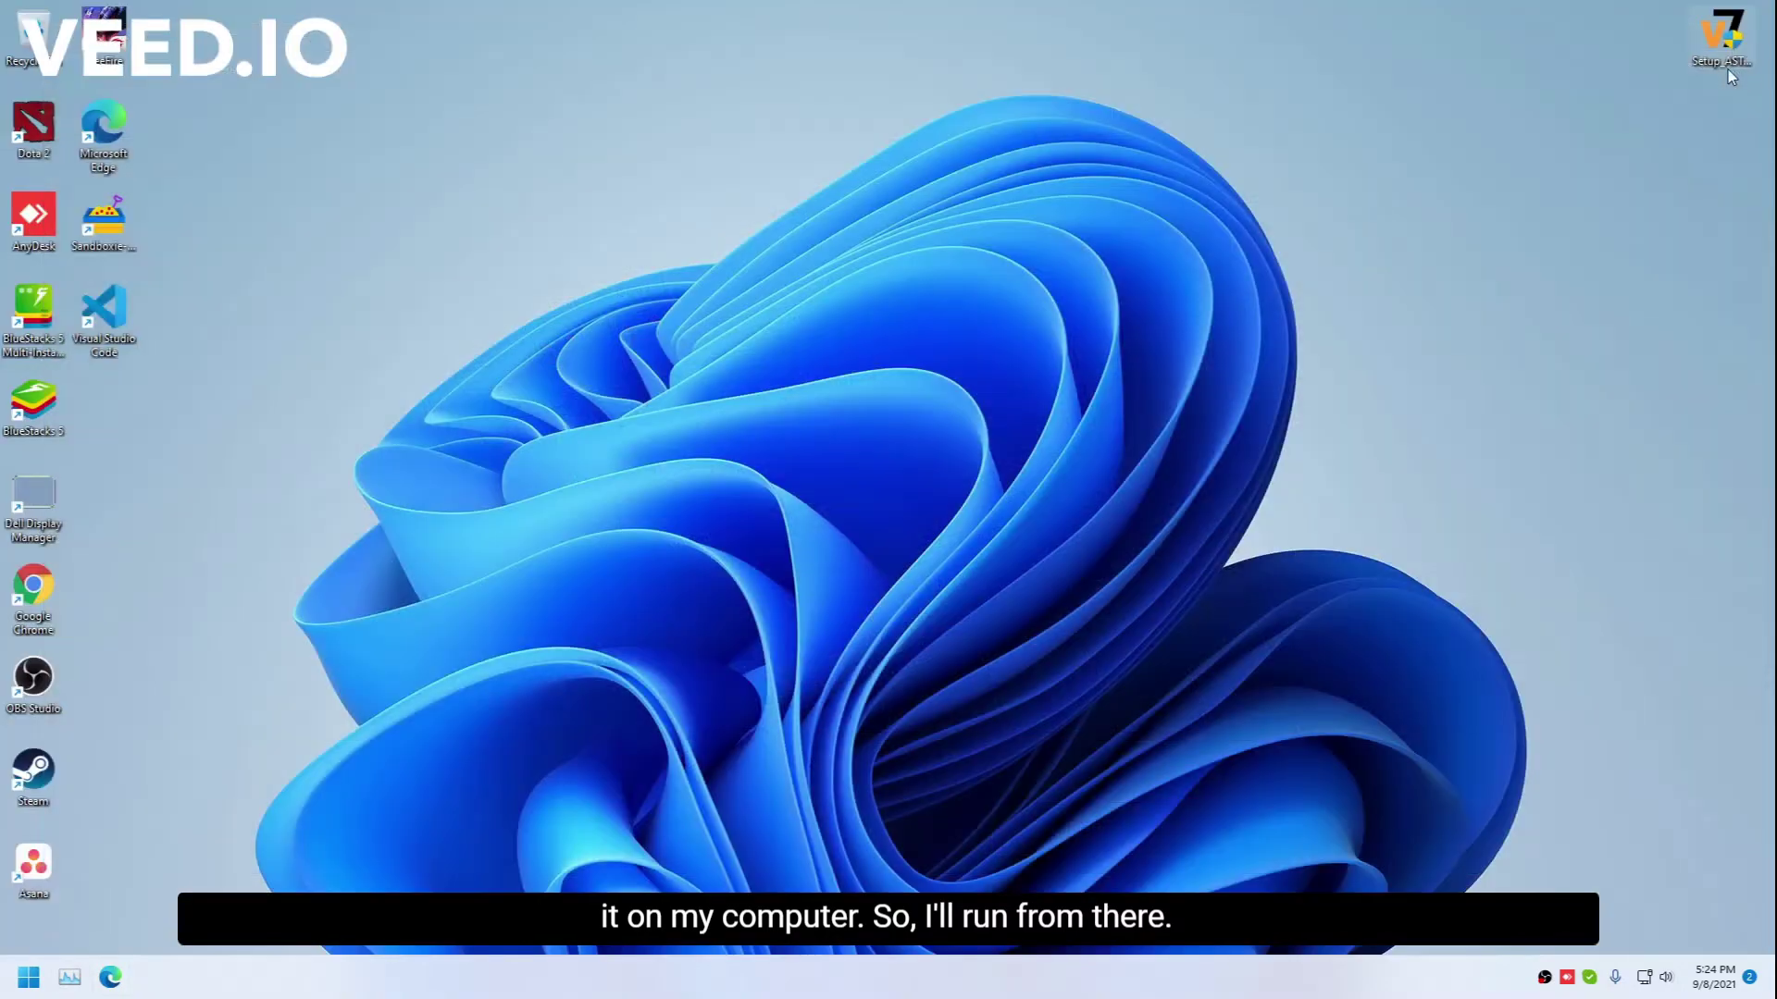
drag(1717, 44, 325, 257)
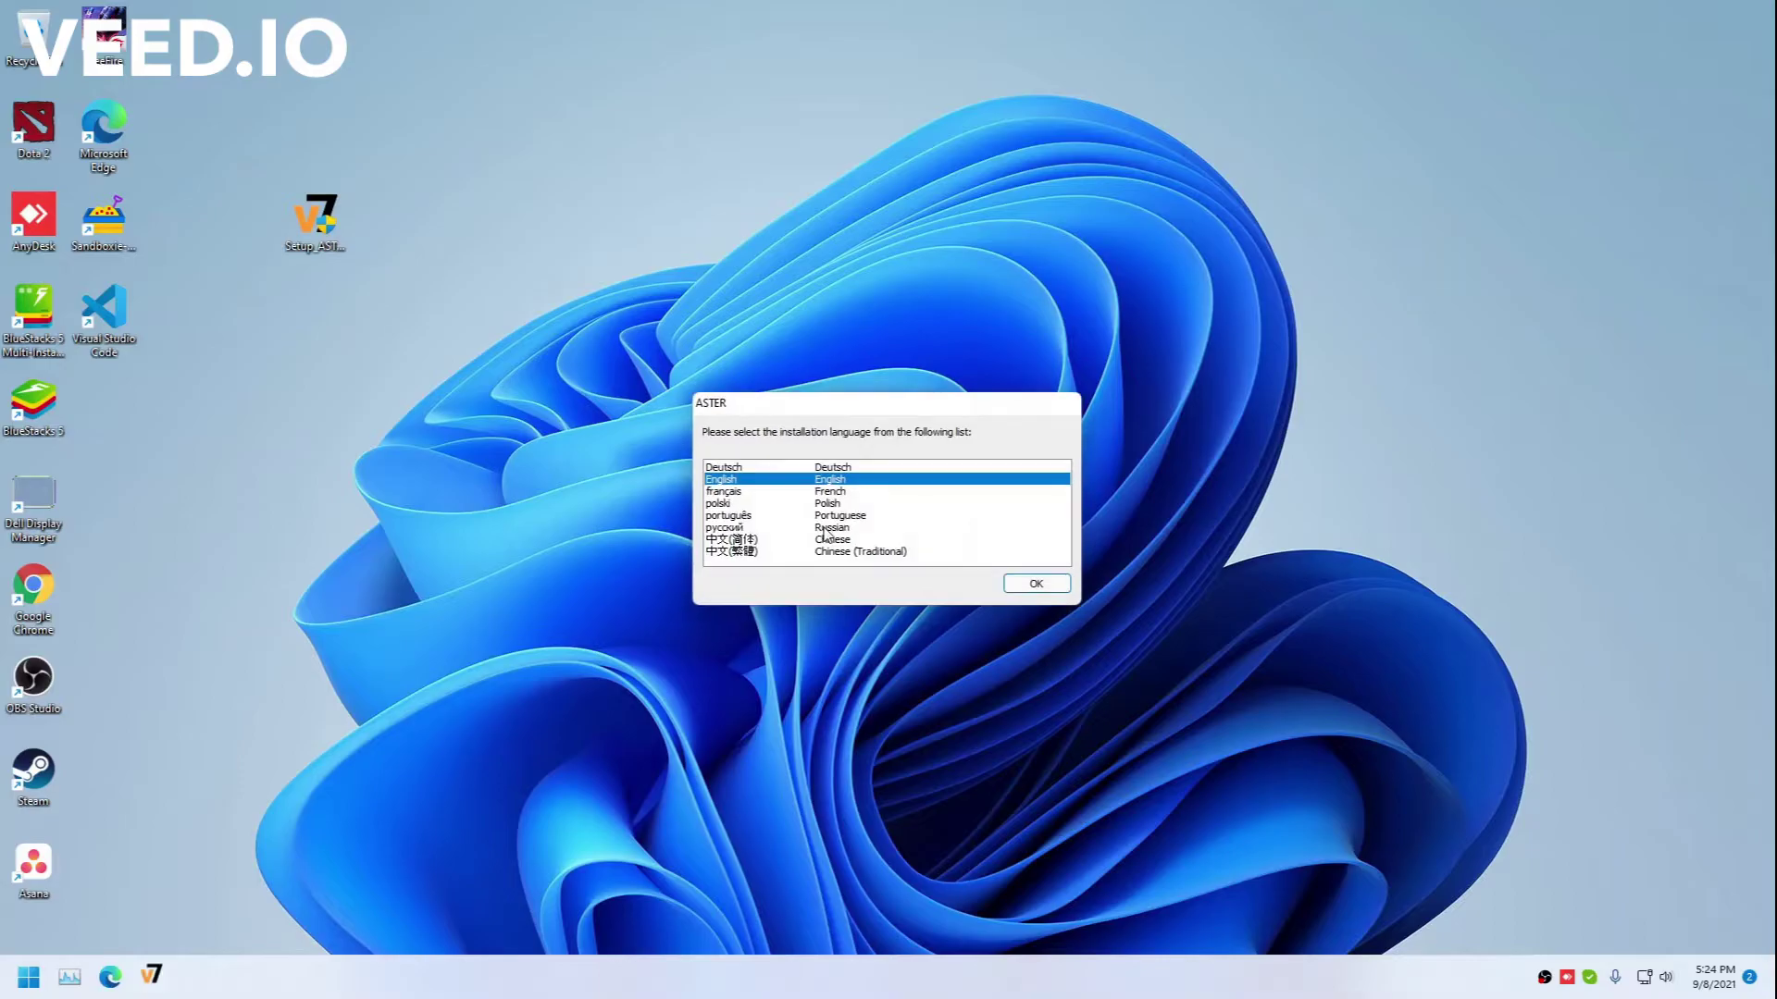
click(1018, 583)
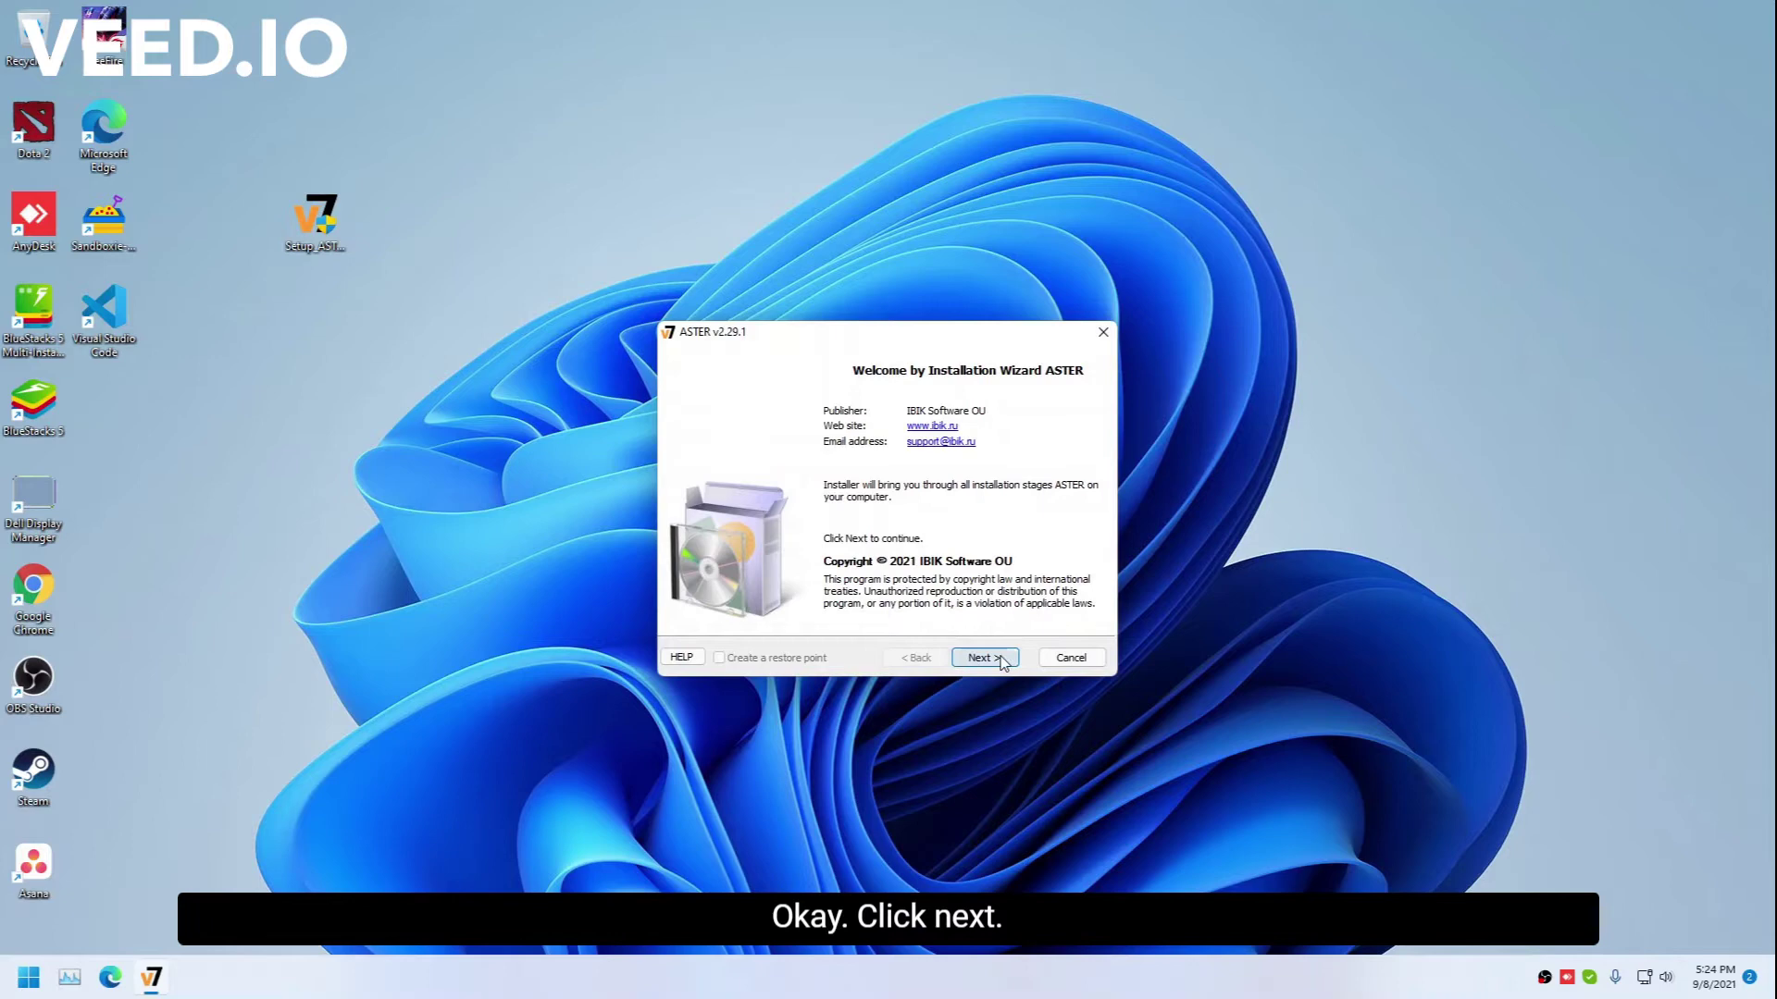
Advance past the Welcome and Important information pages to the License agreement.
drag(896, 334, 863, 327)
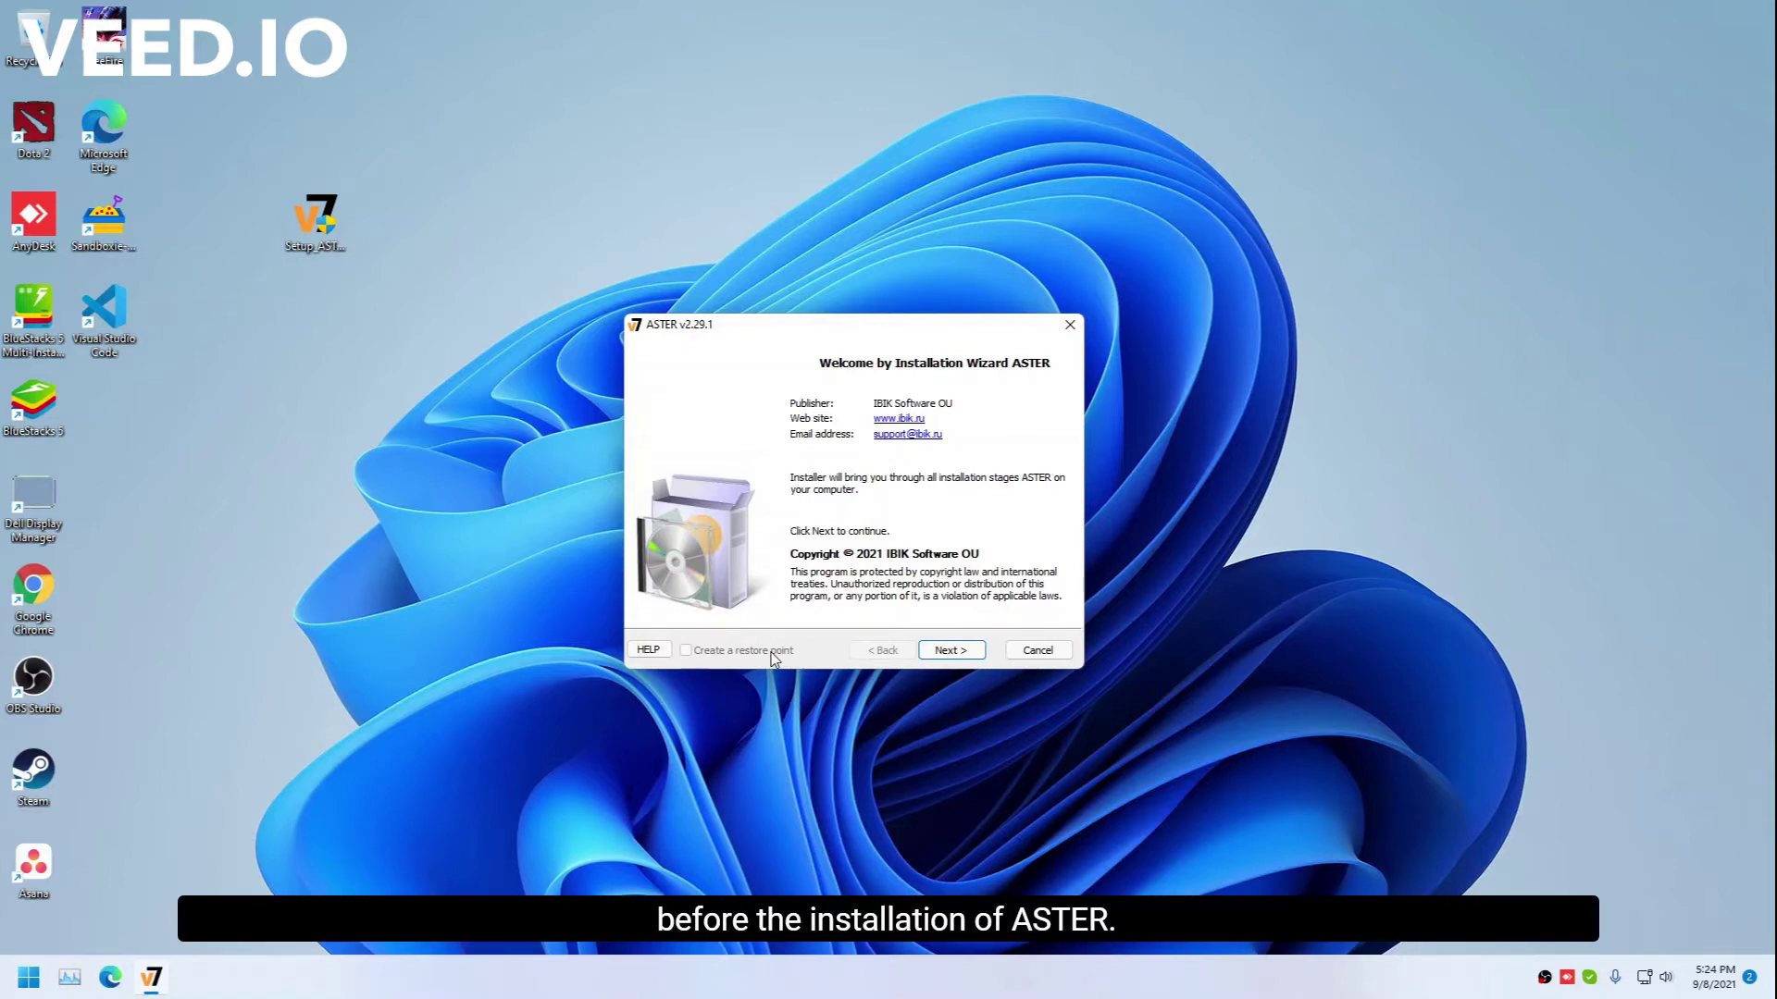
click(958, 652)
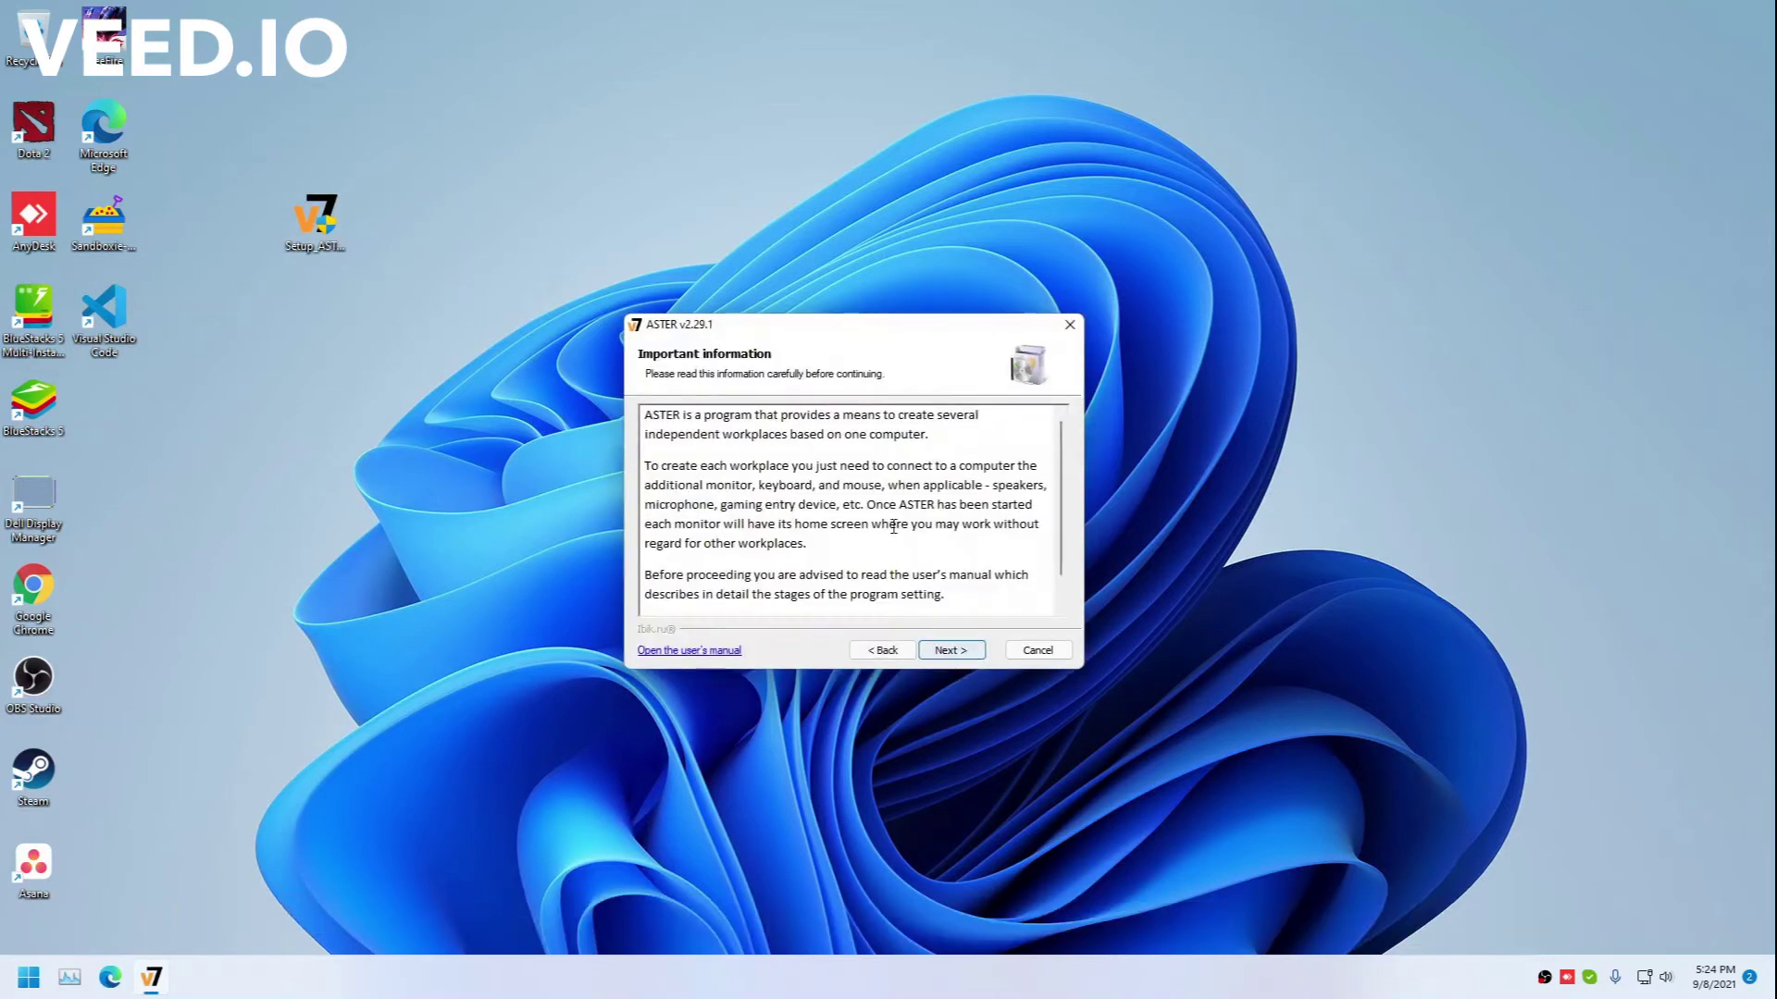
scroll(979, 534, down, 1)
scroll(883, 551, up, 1)
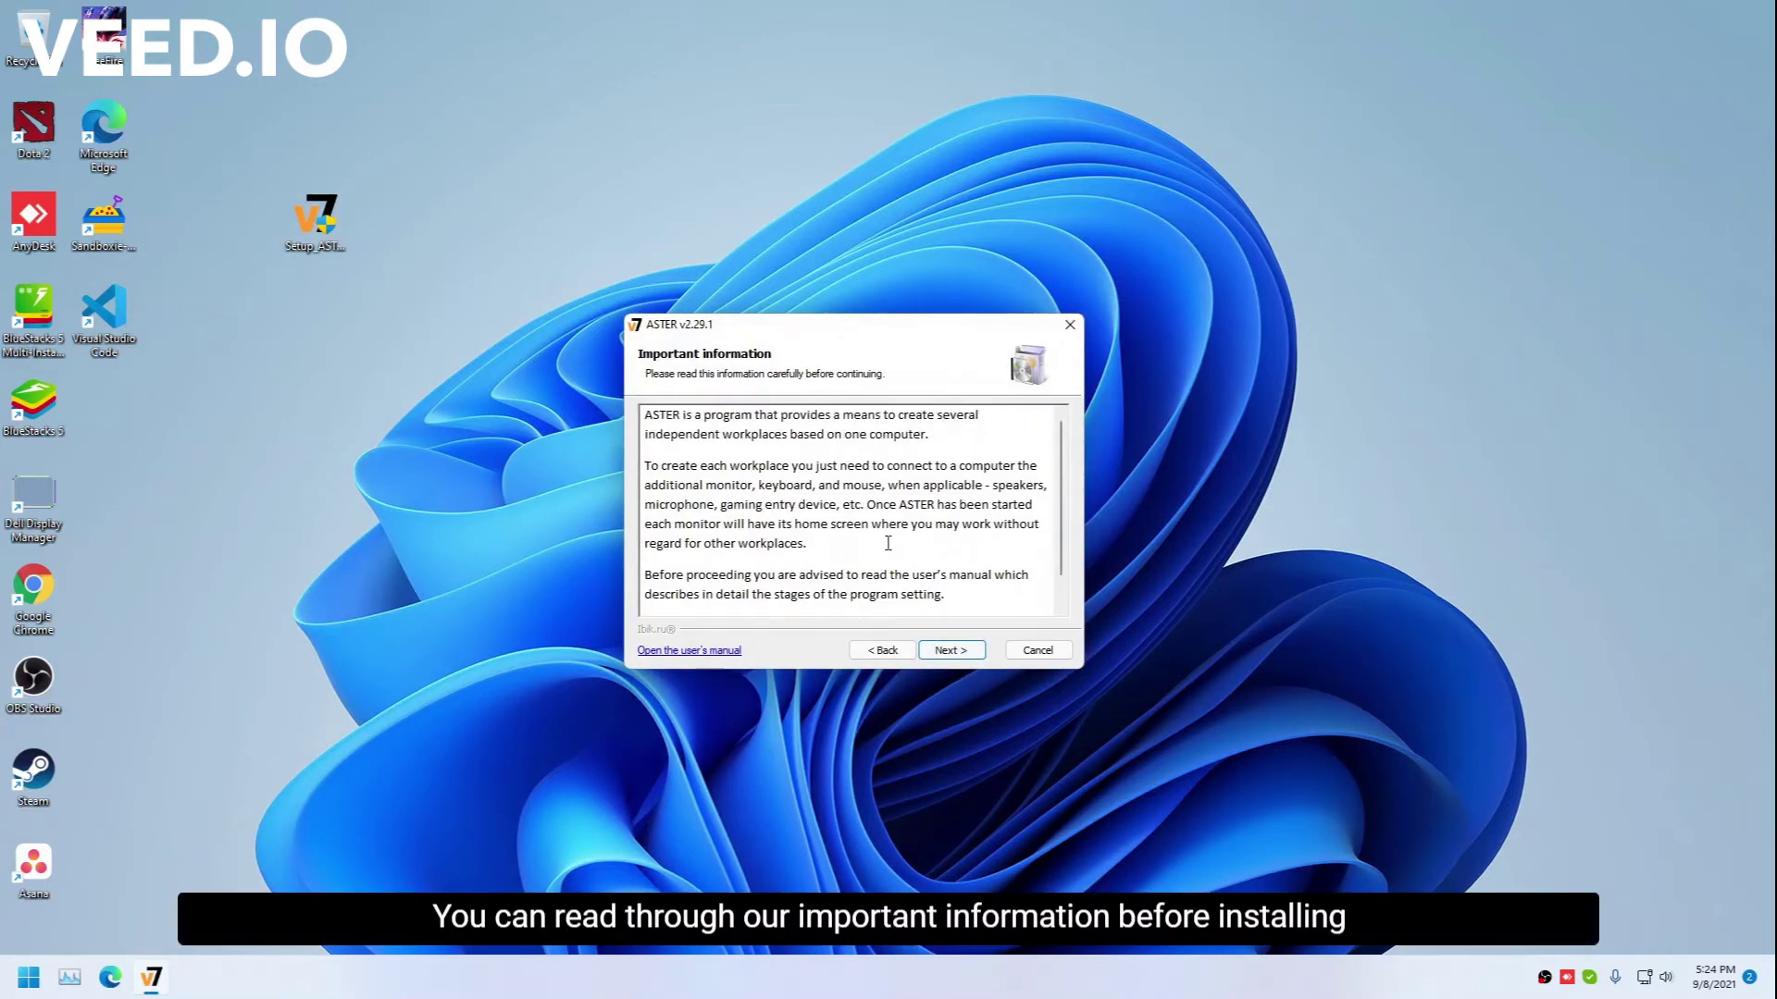
scroll(885, 501, down, 1)
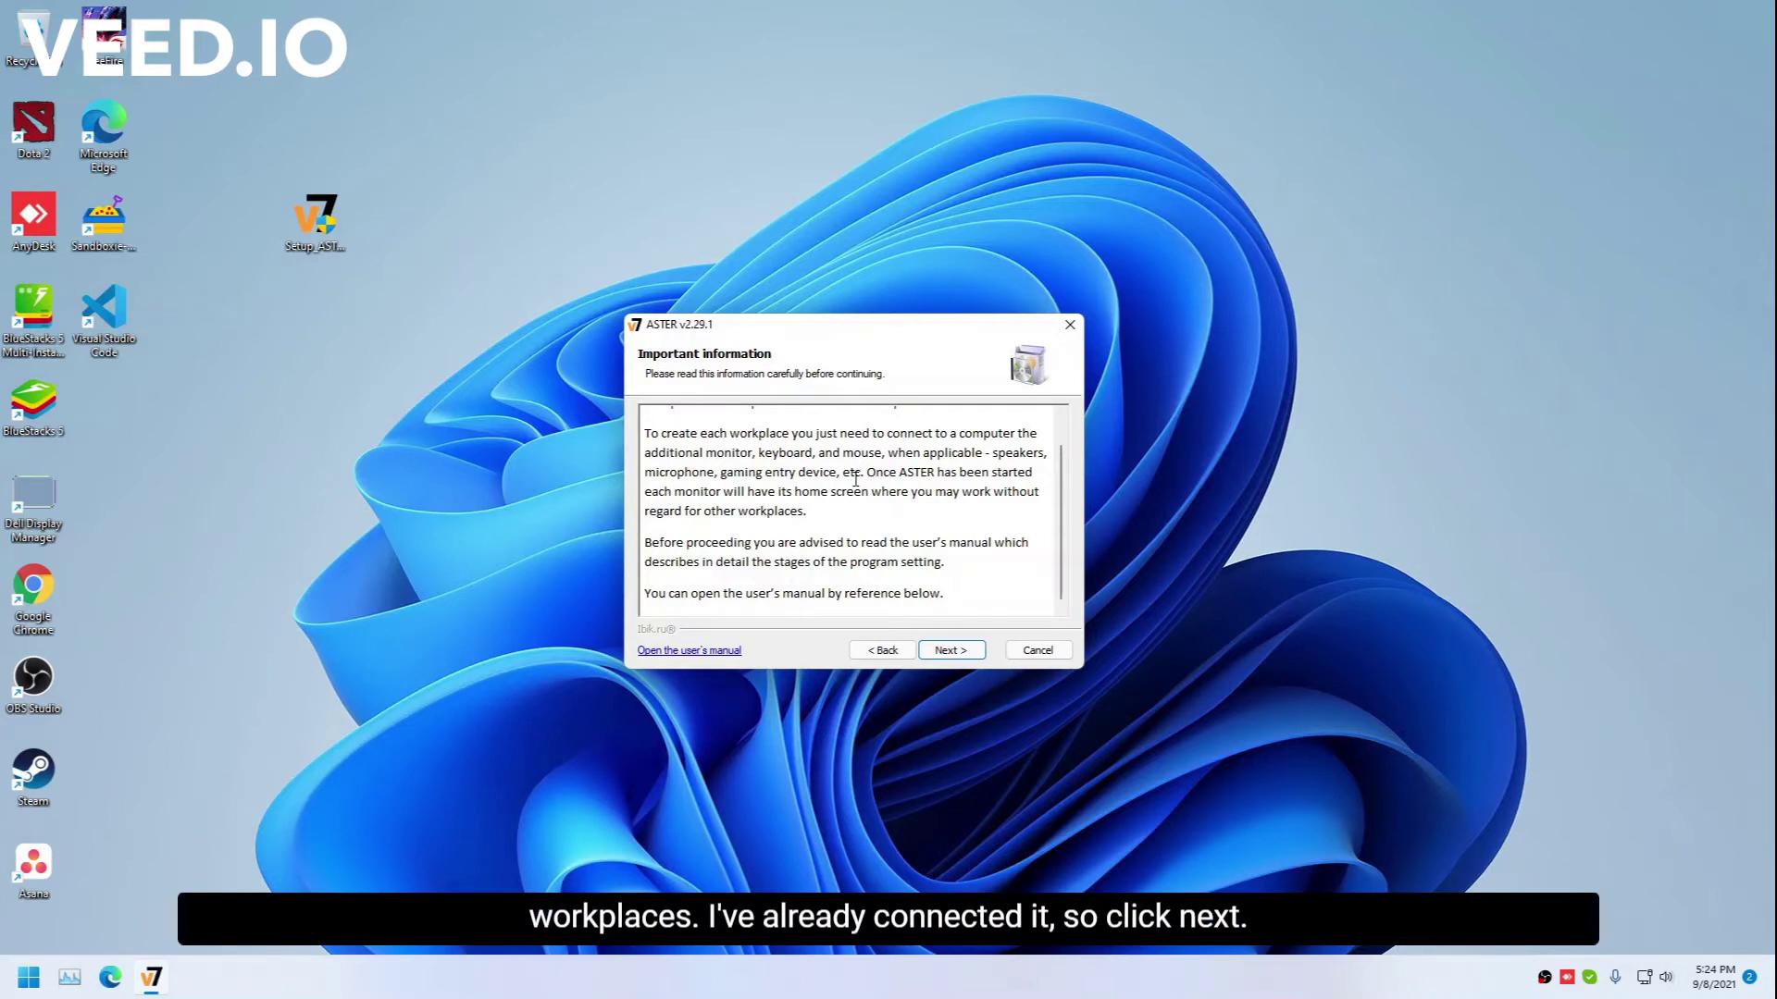
click(962, 650)
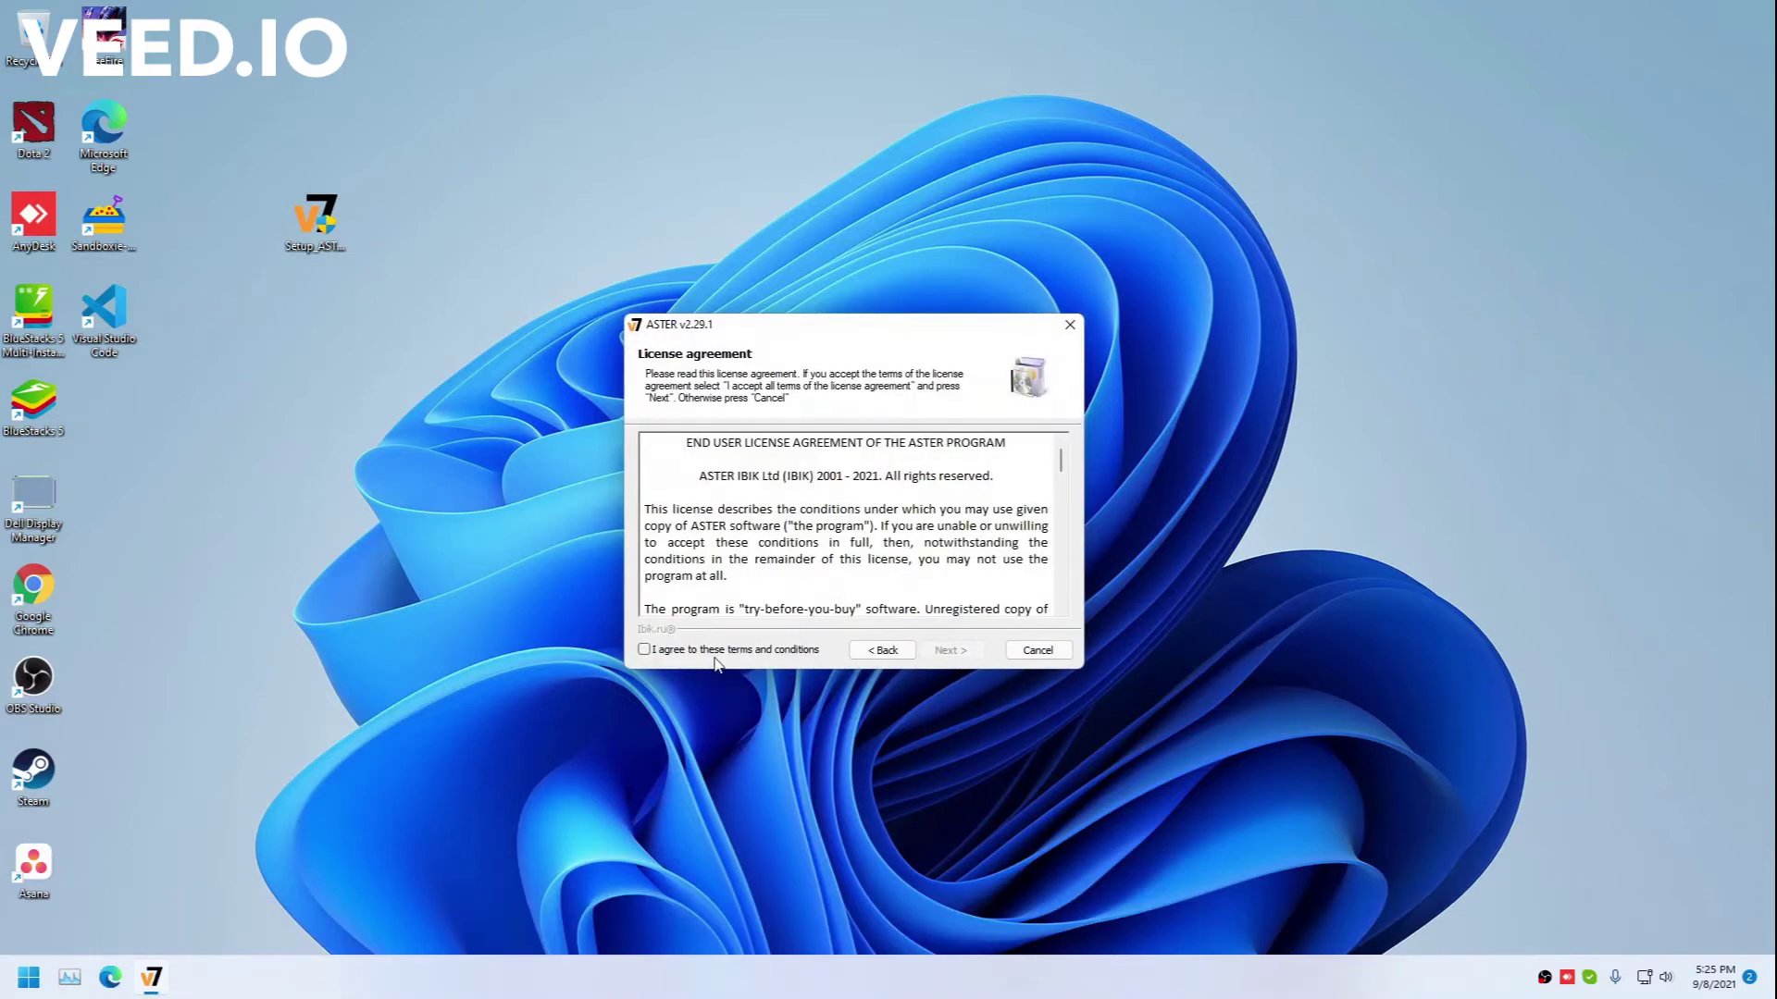
Accept the license terms and untick 'Install screensaver (PowerSaver)' in the installation options.
scroll(793, 541, down, 10)
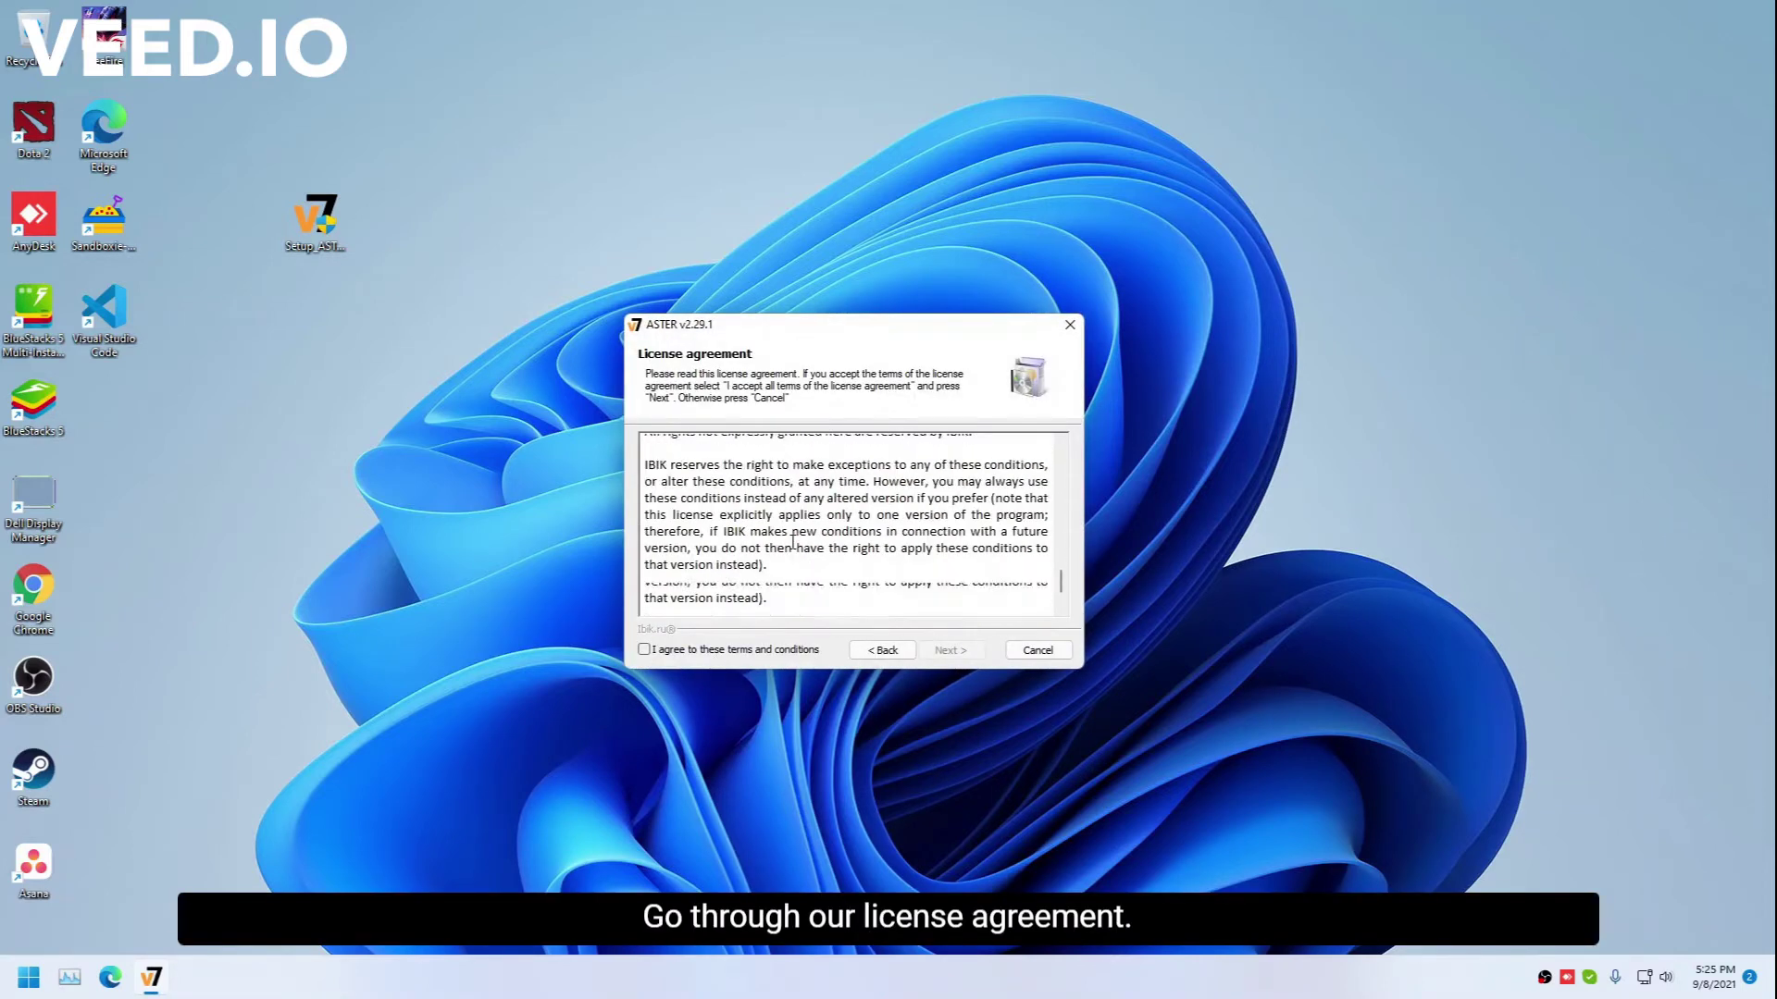
scroll(793, 542, down, 1)
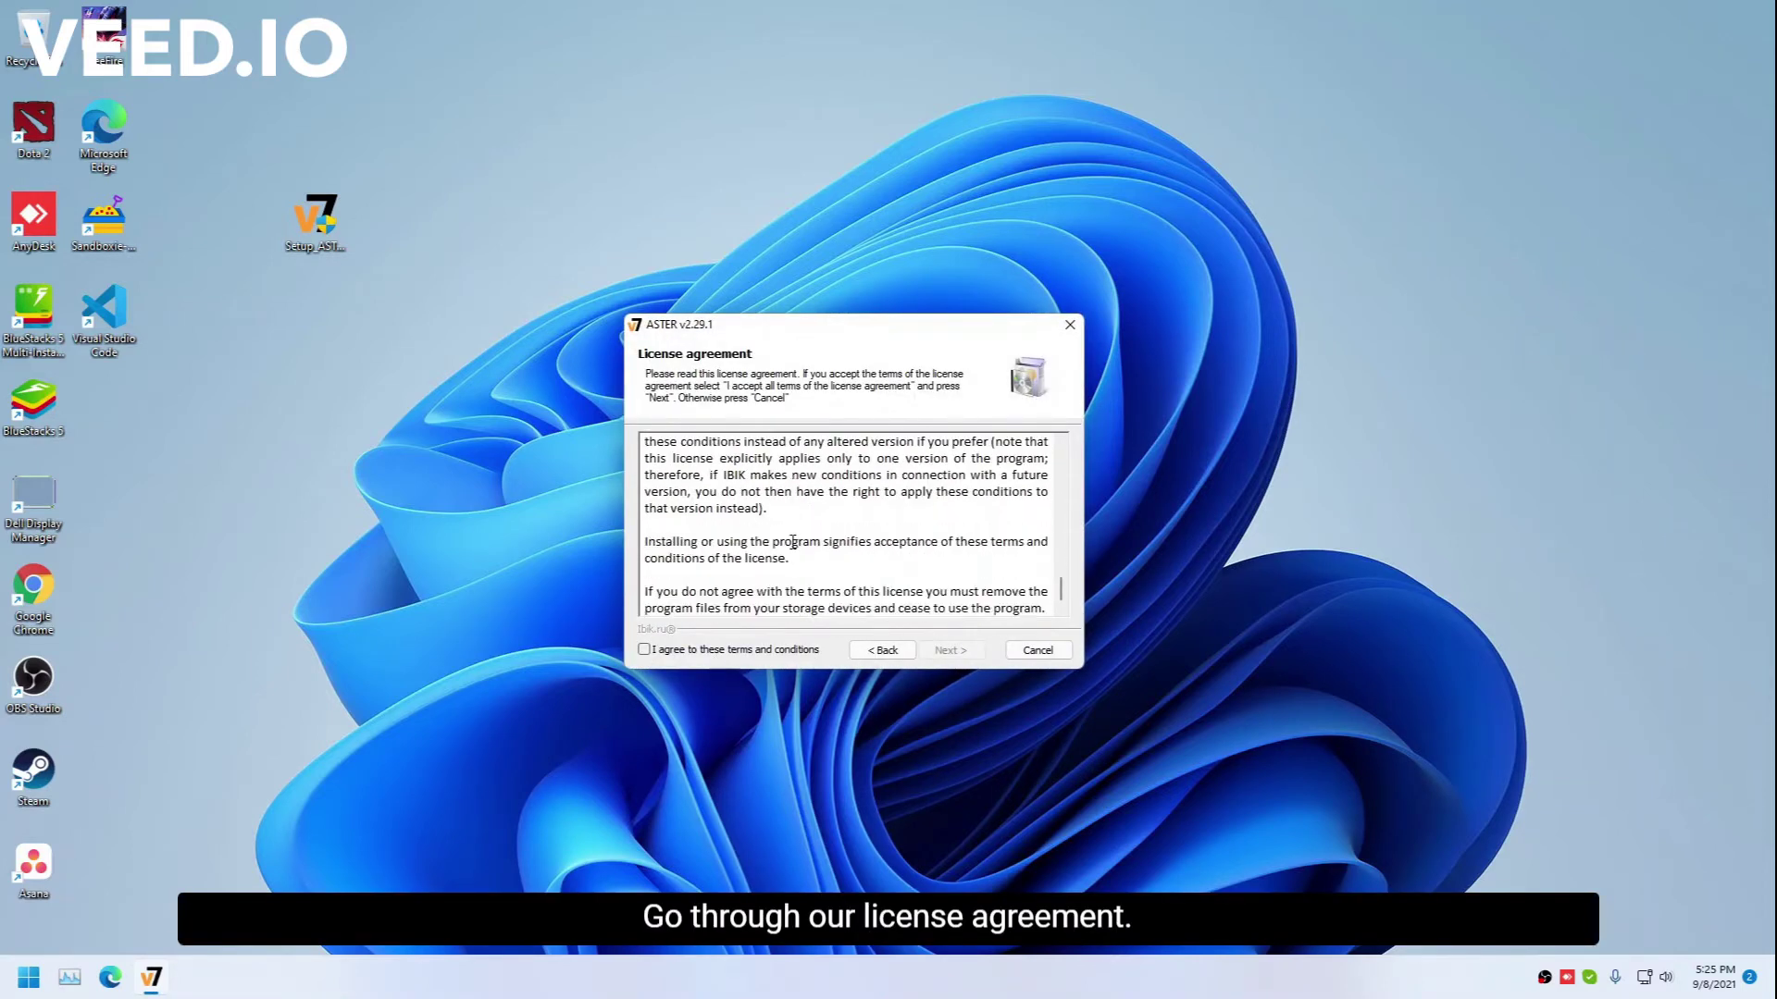
click(645, 650)
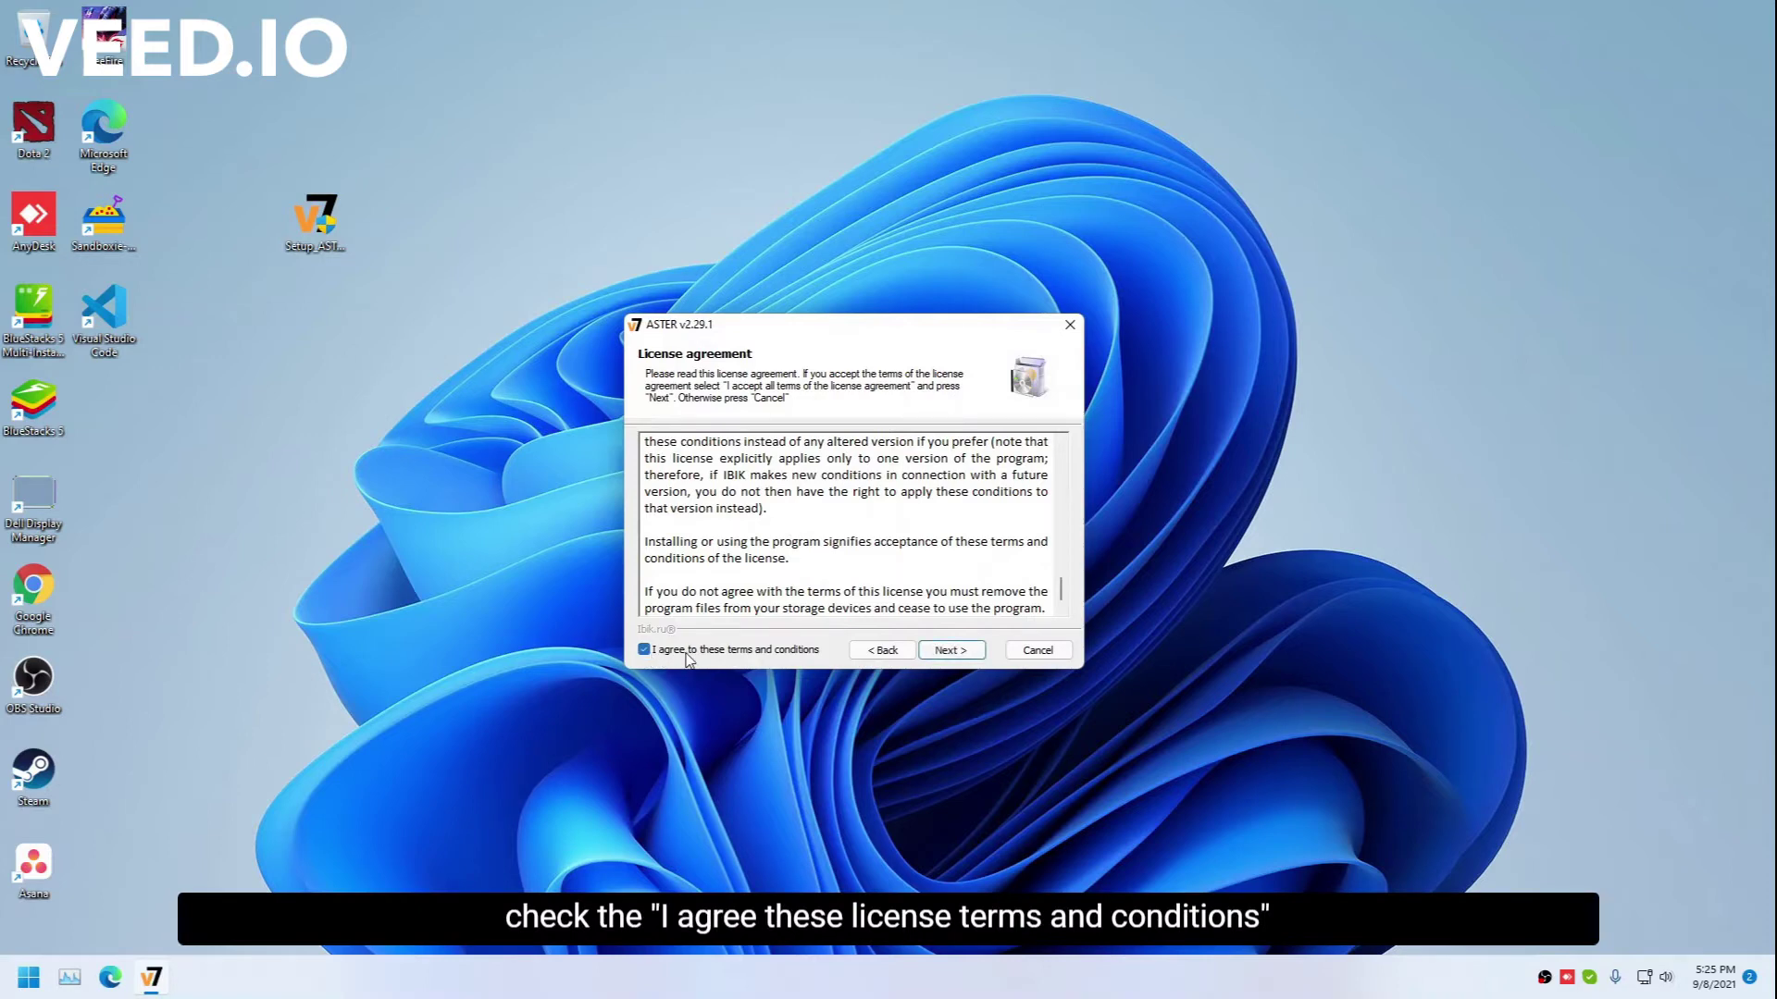
click(951, 650)
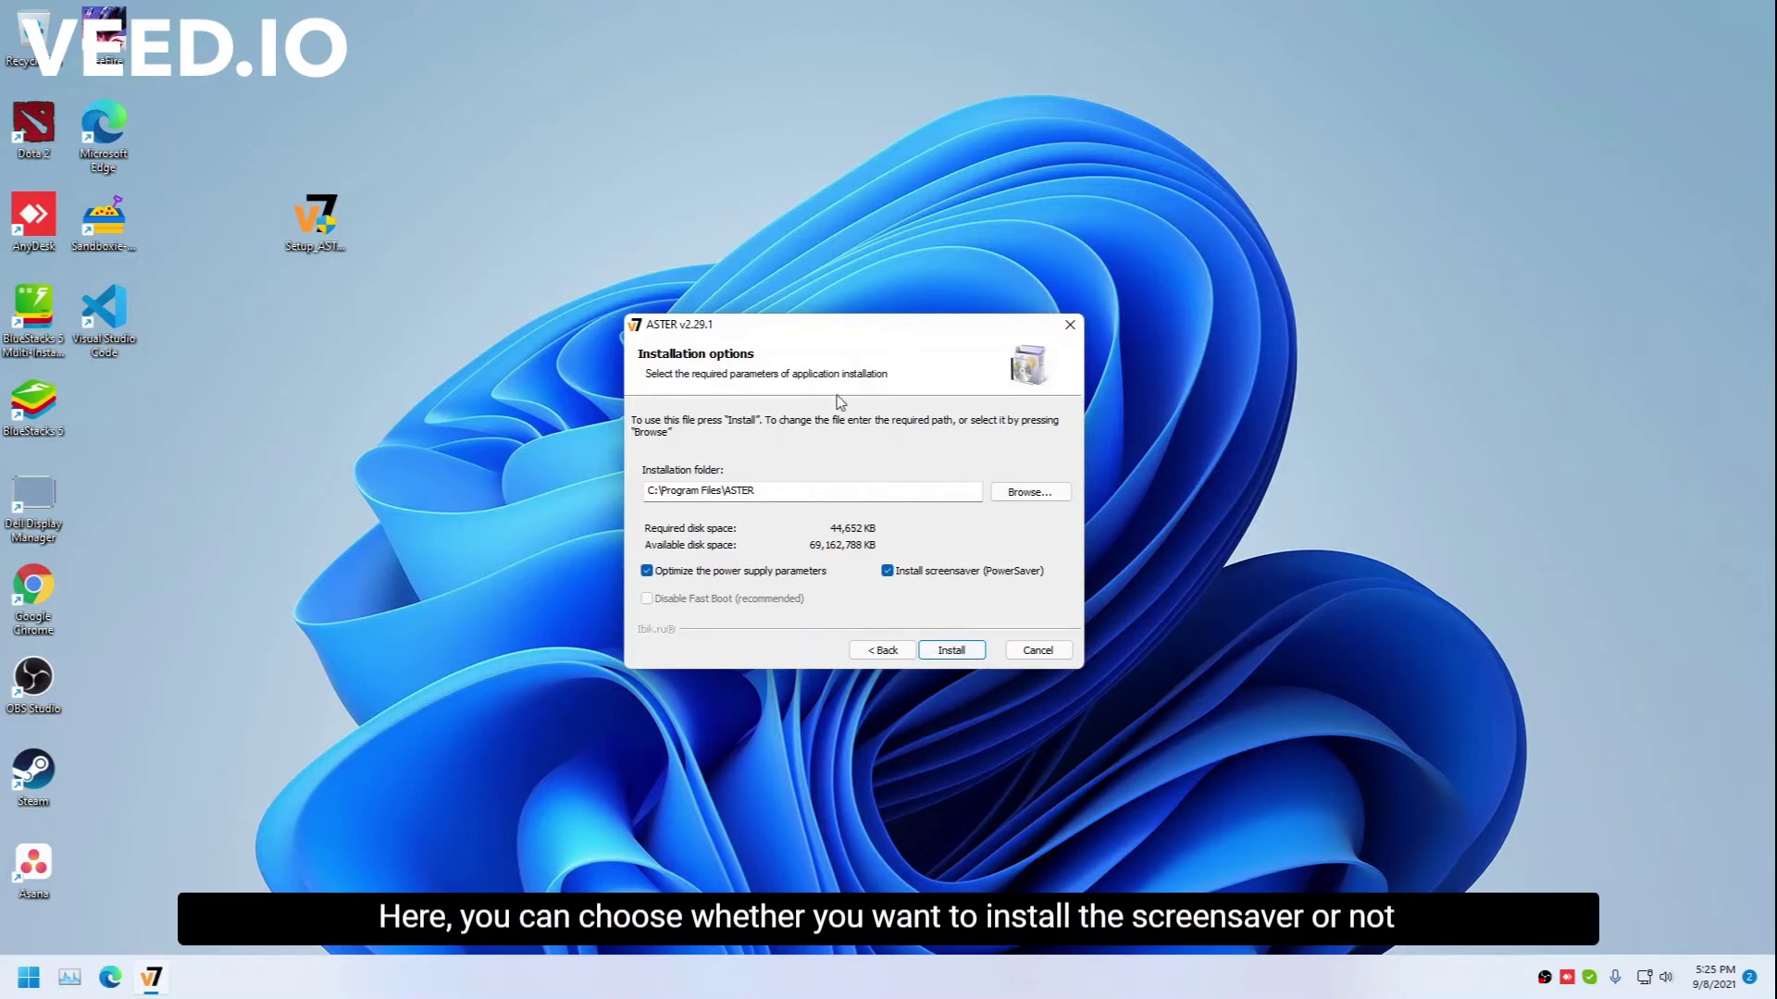
drag(873, 321, 862, 274)
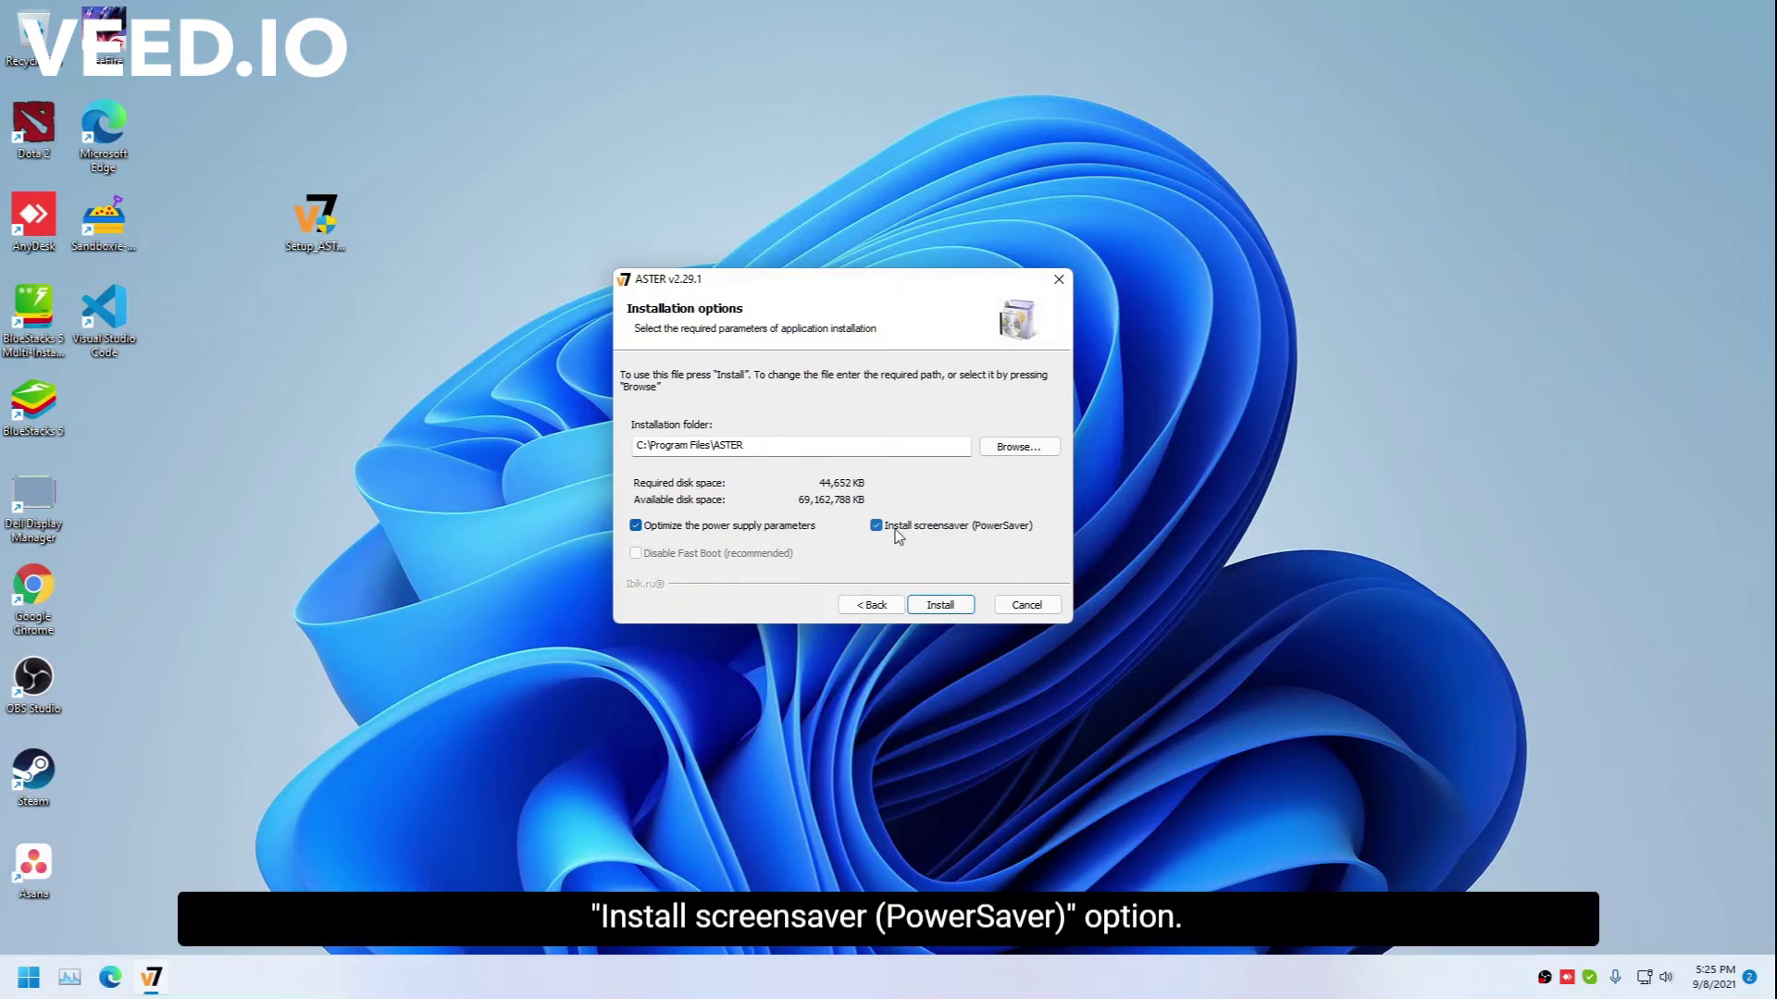
click(884, 528)
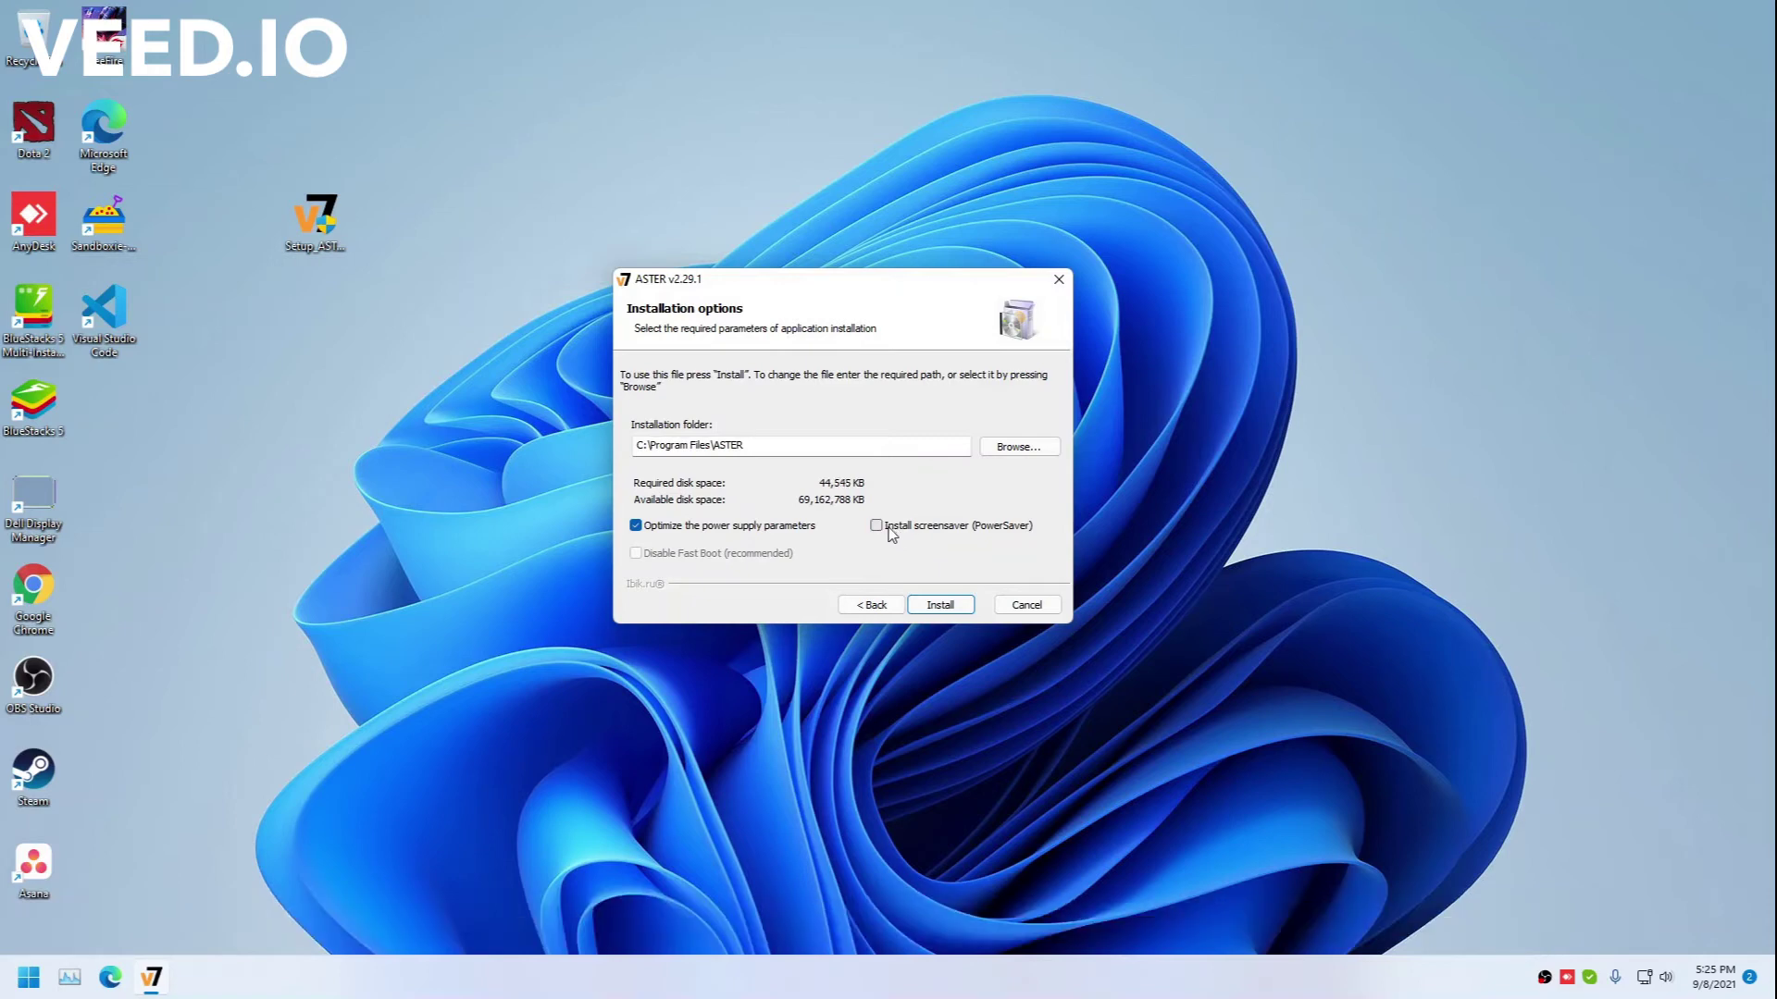
Install ASTER to C:\Program Files\ASTER, tick 'Start the application', and finish to launch ASTER Control.
click(940, 605)
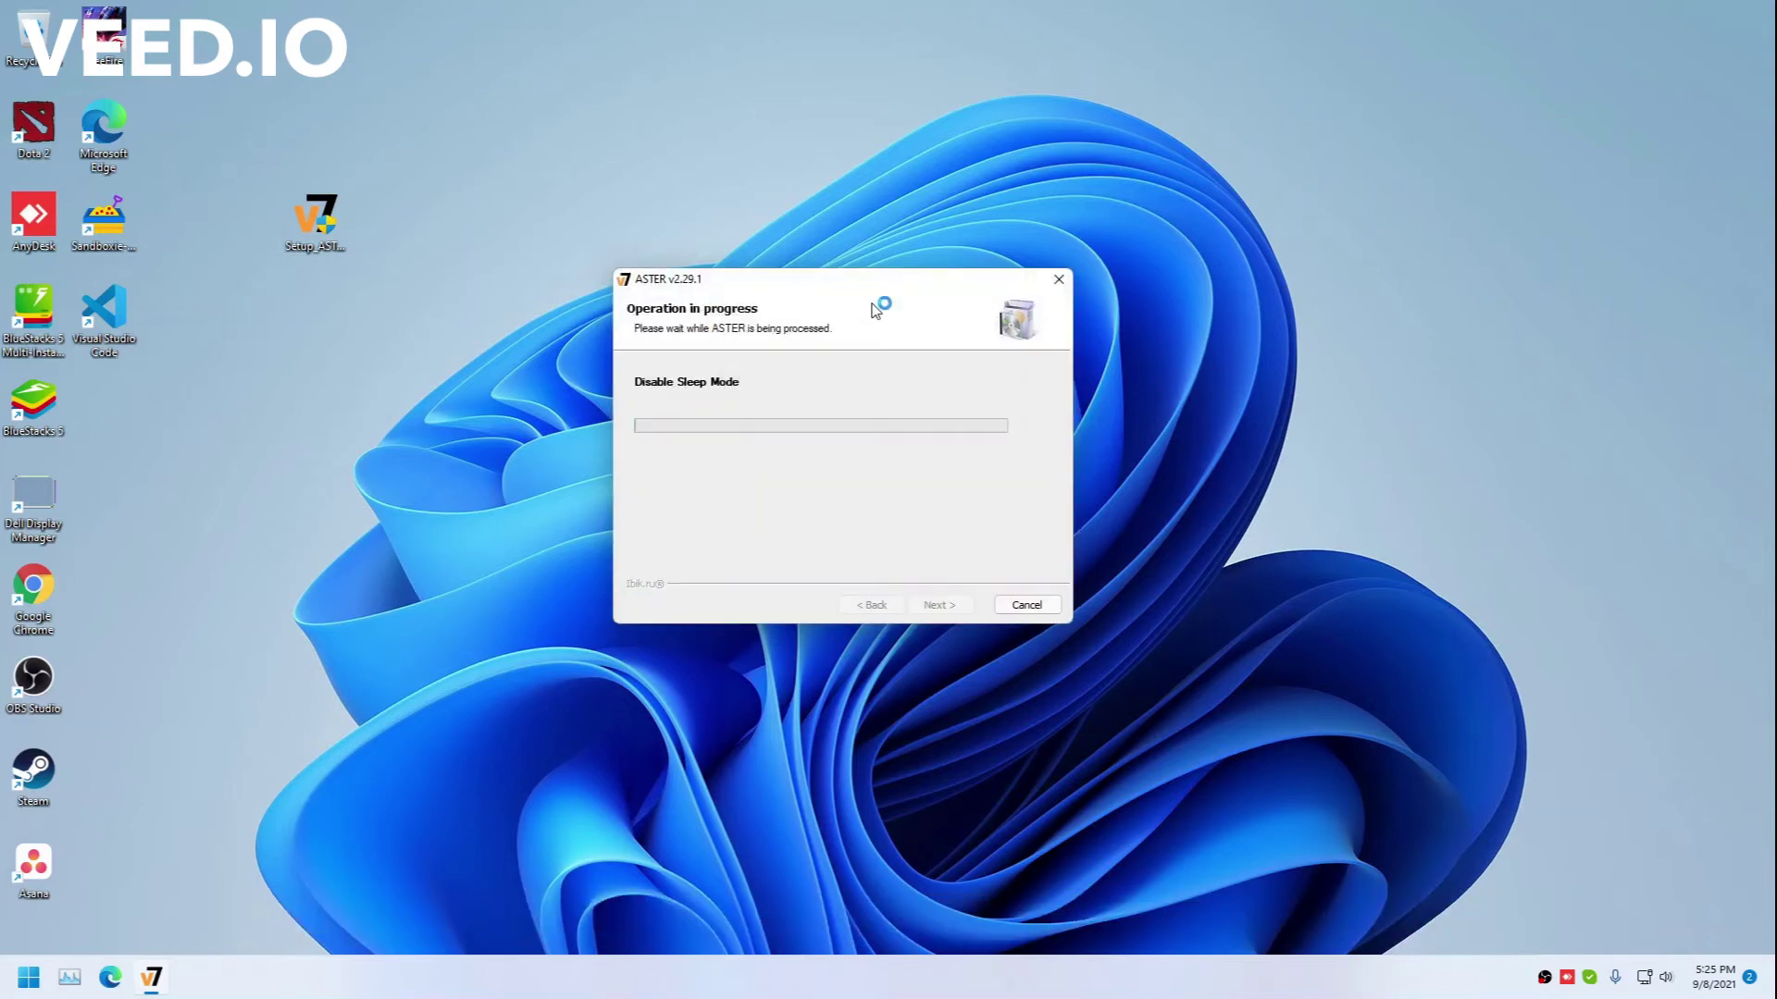
drag(872, 292, 880, 229)
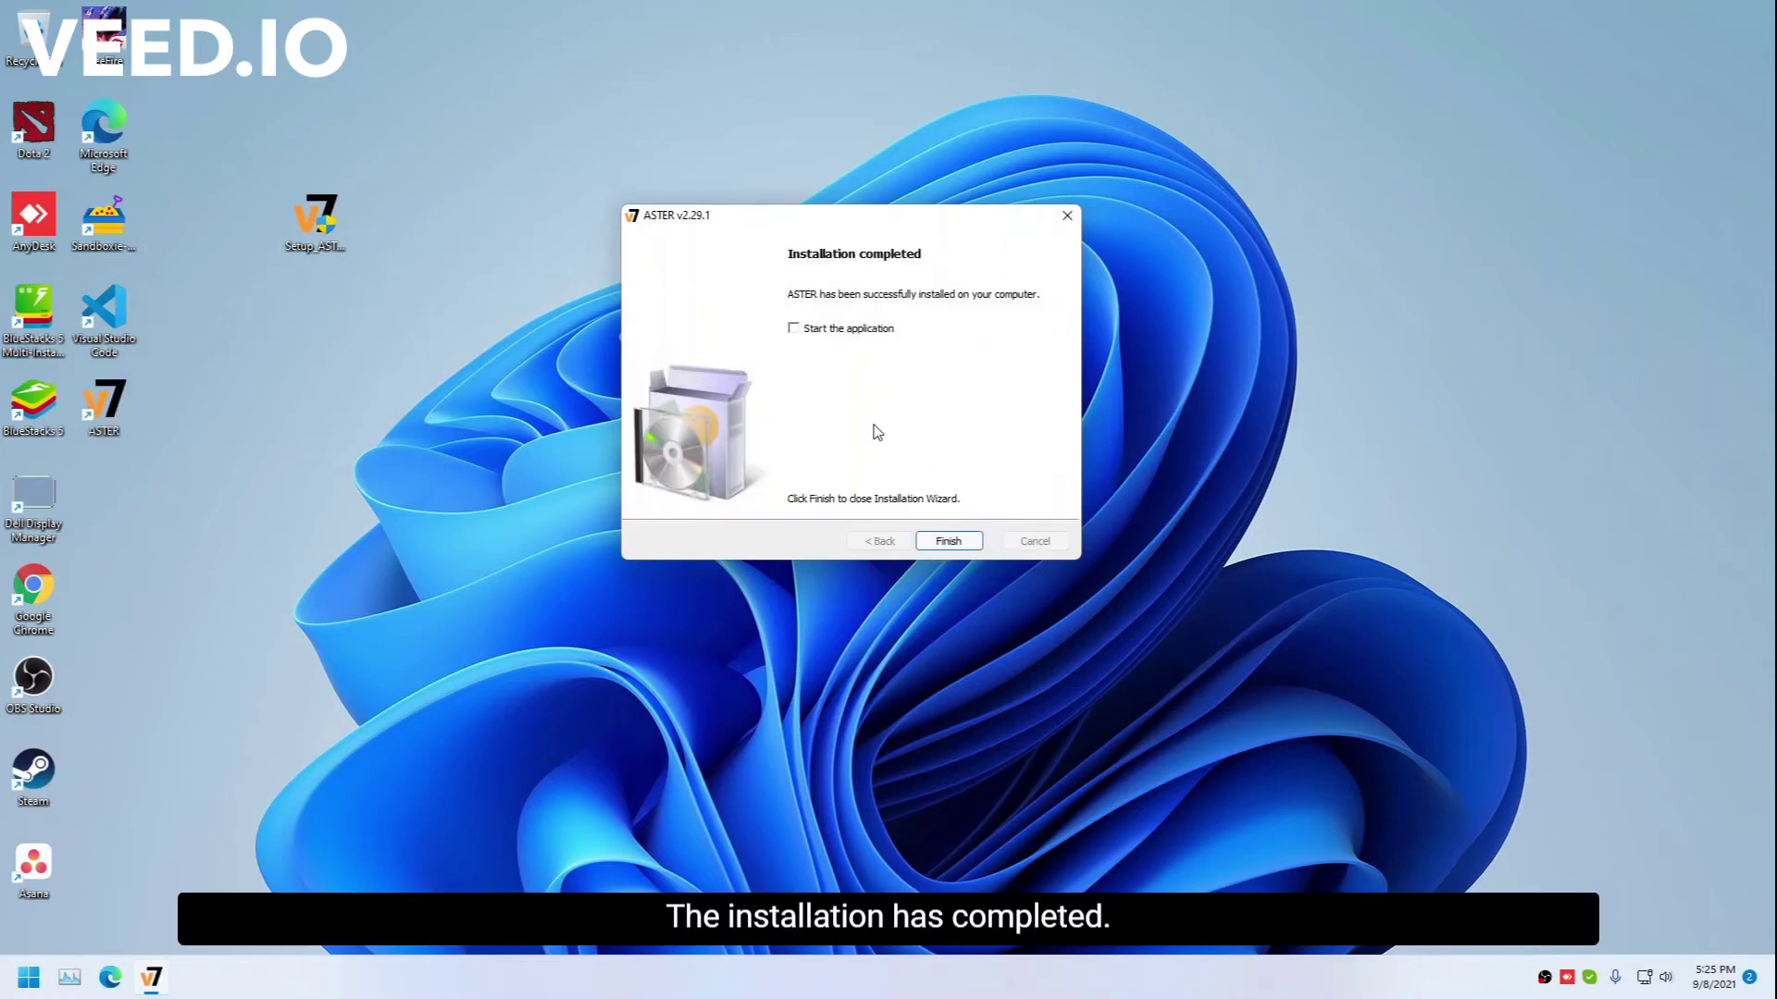
drag(861, 218, 885, 258)
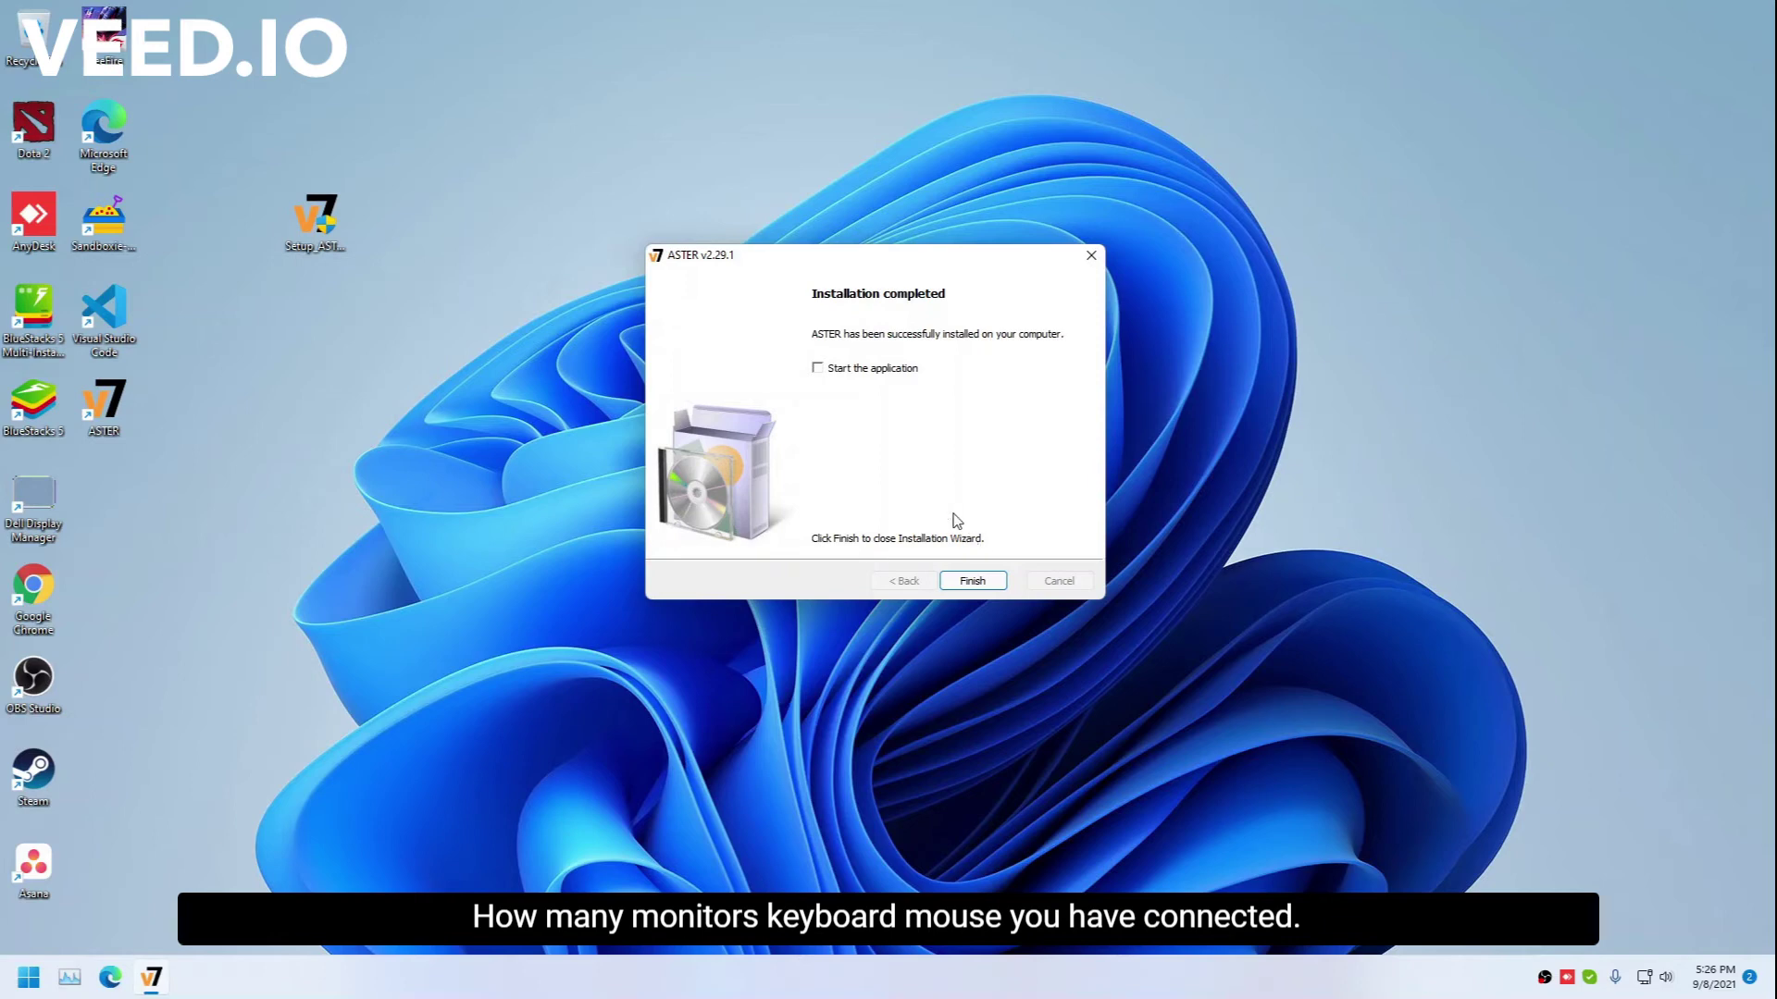
click(818, 370)
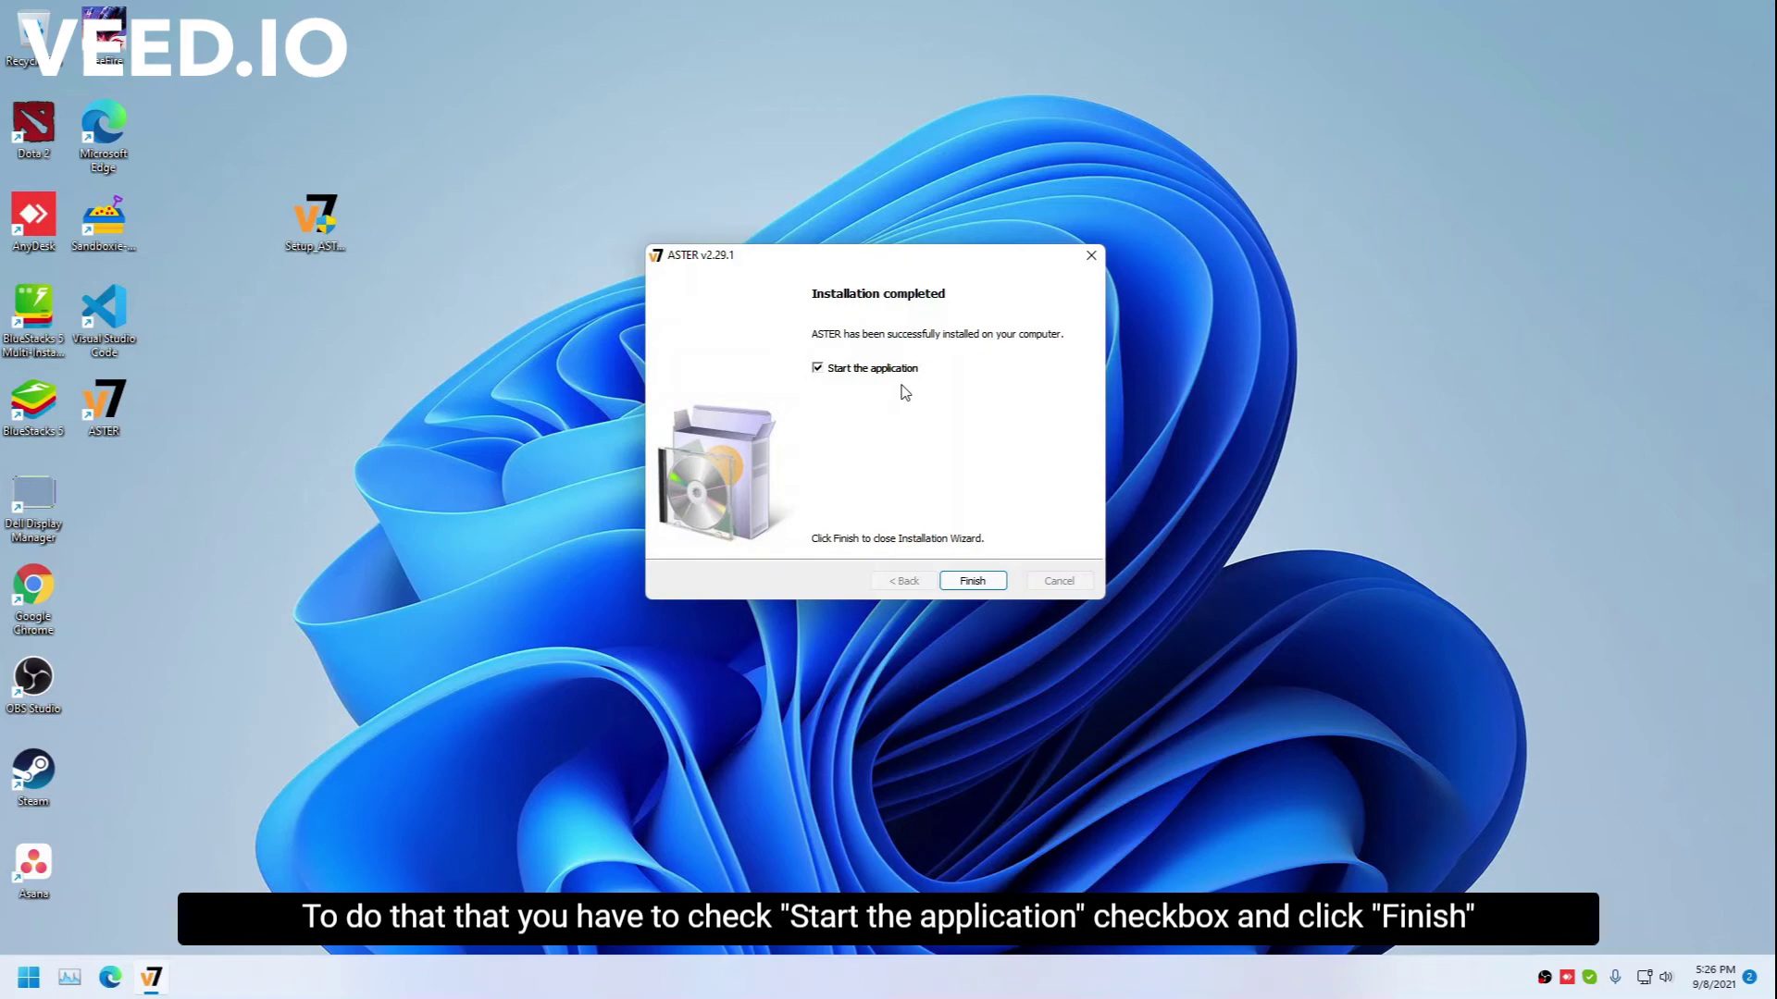
click(973, 581)
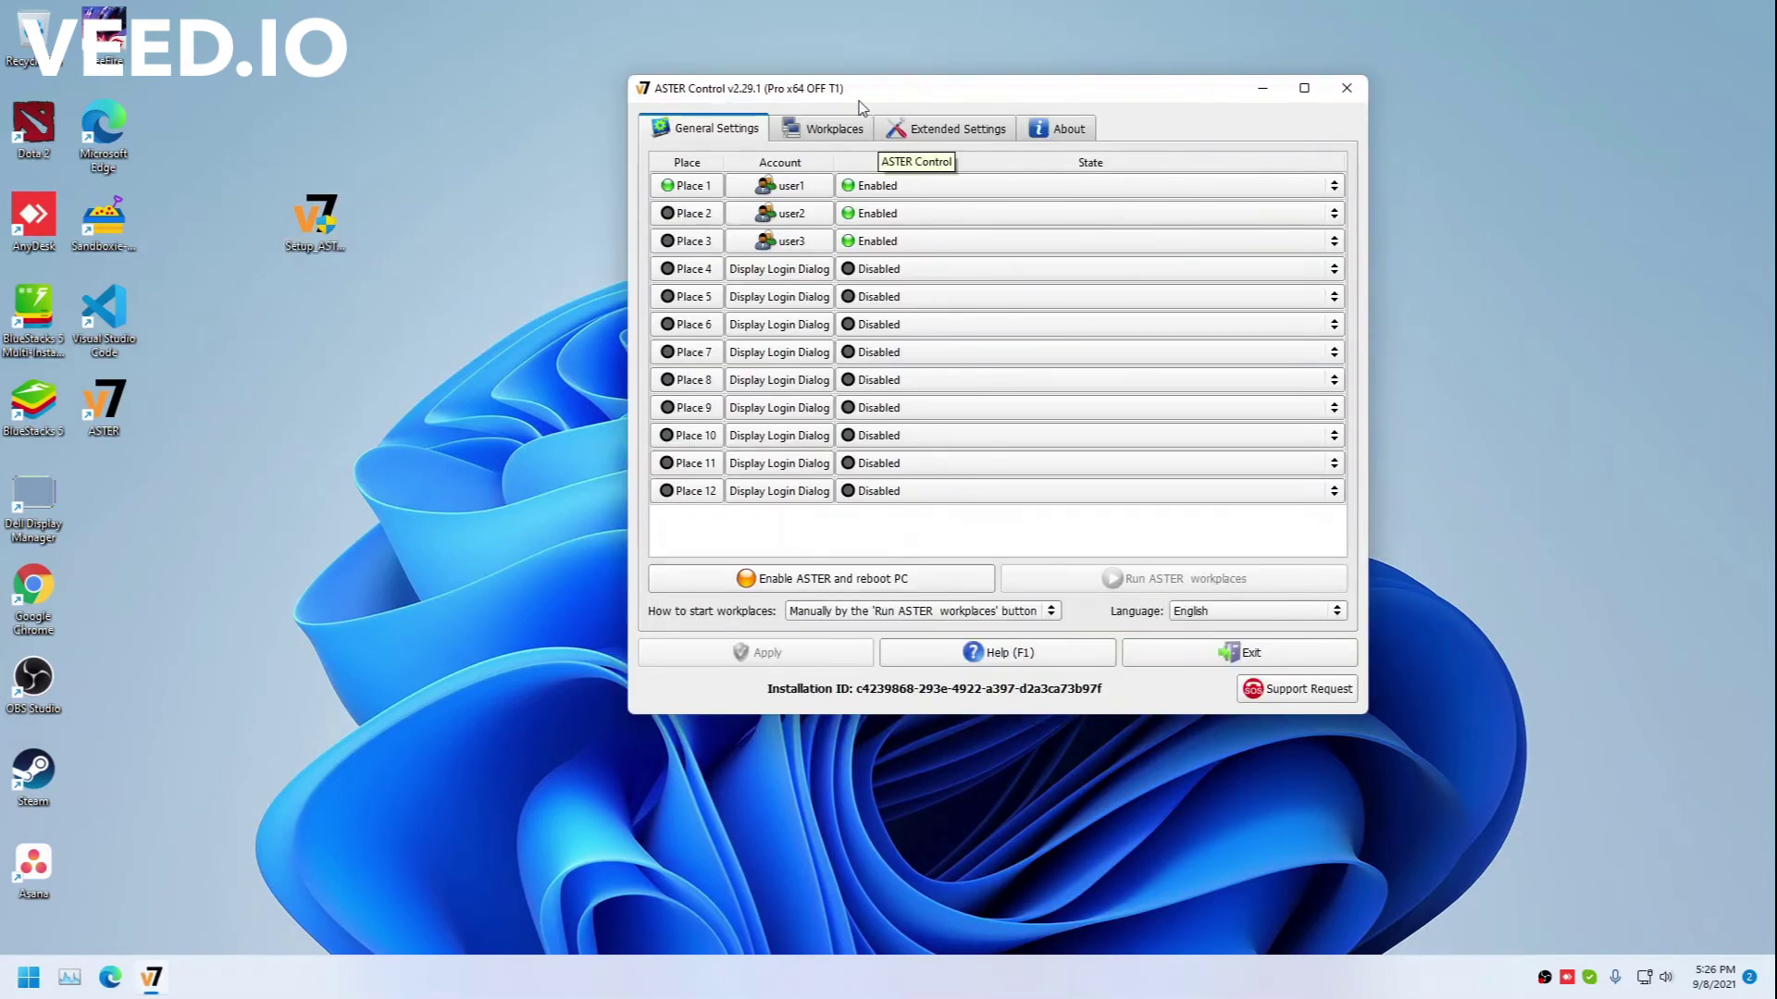
drag(876, 100, 783, 97)
click(741, 126)
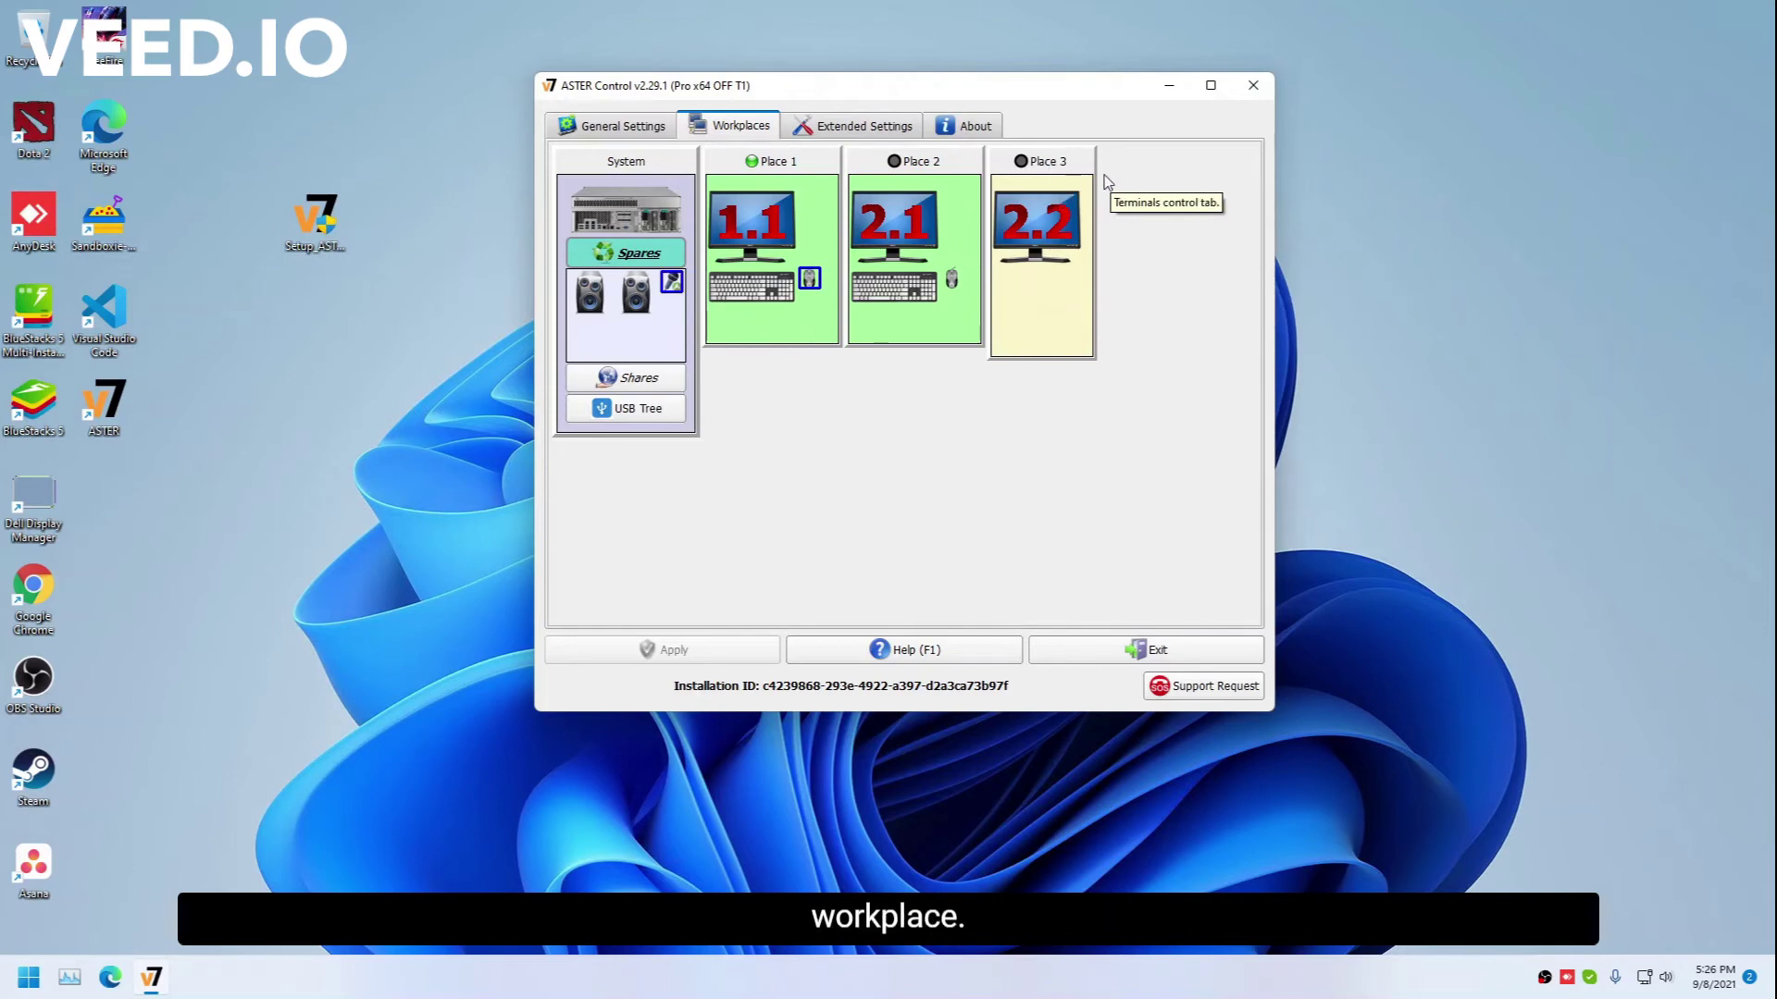
mouse_move(962, 282)
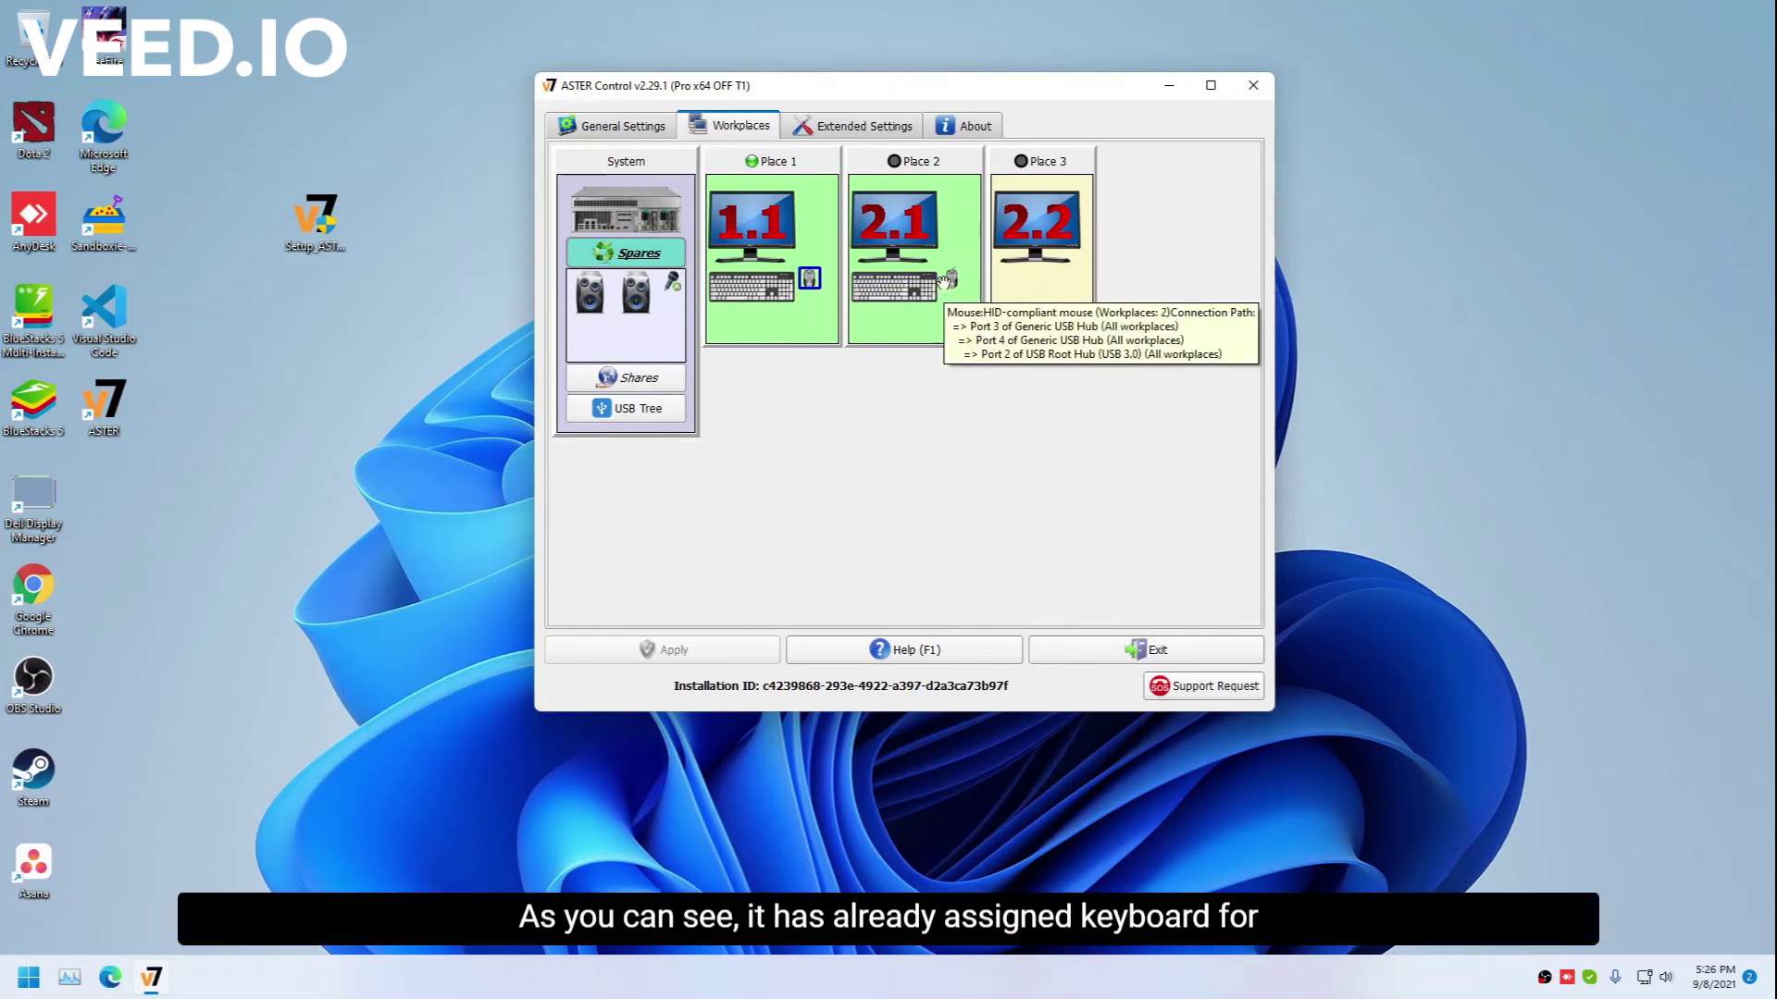
click(633, 133)
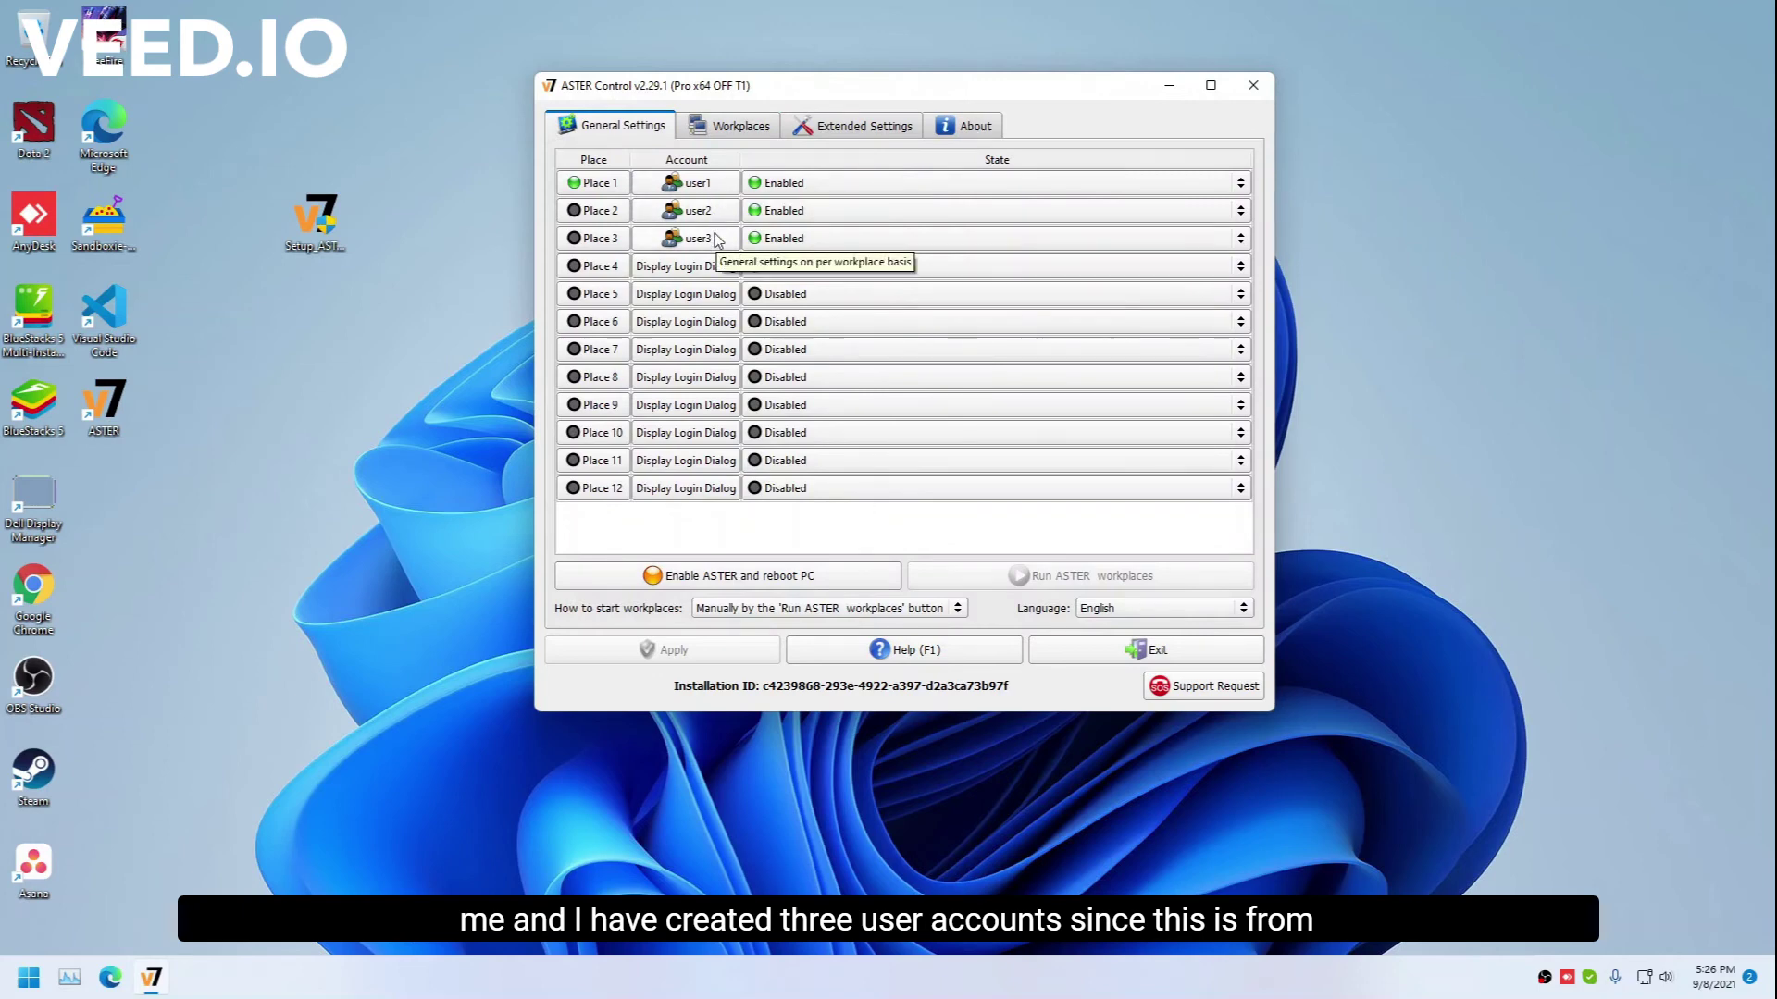
click(701, 188)
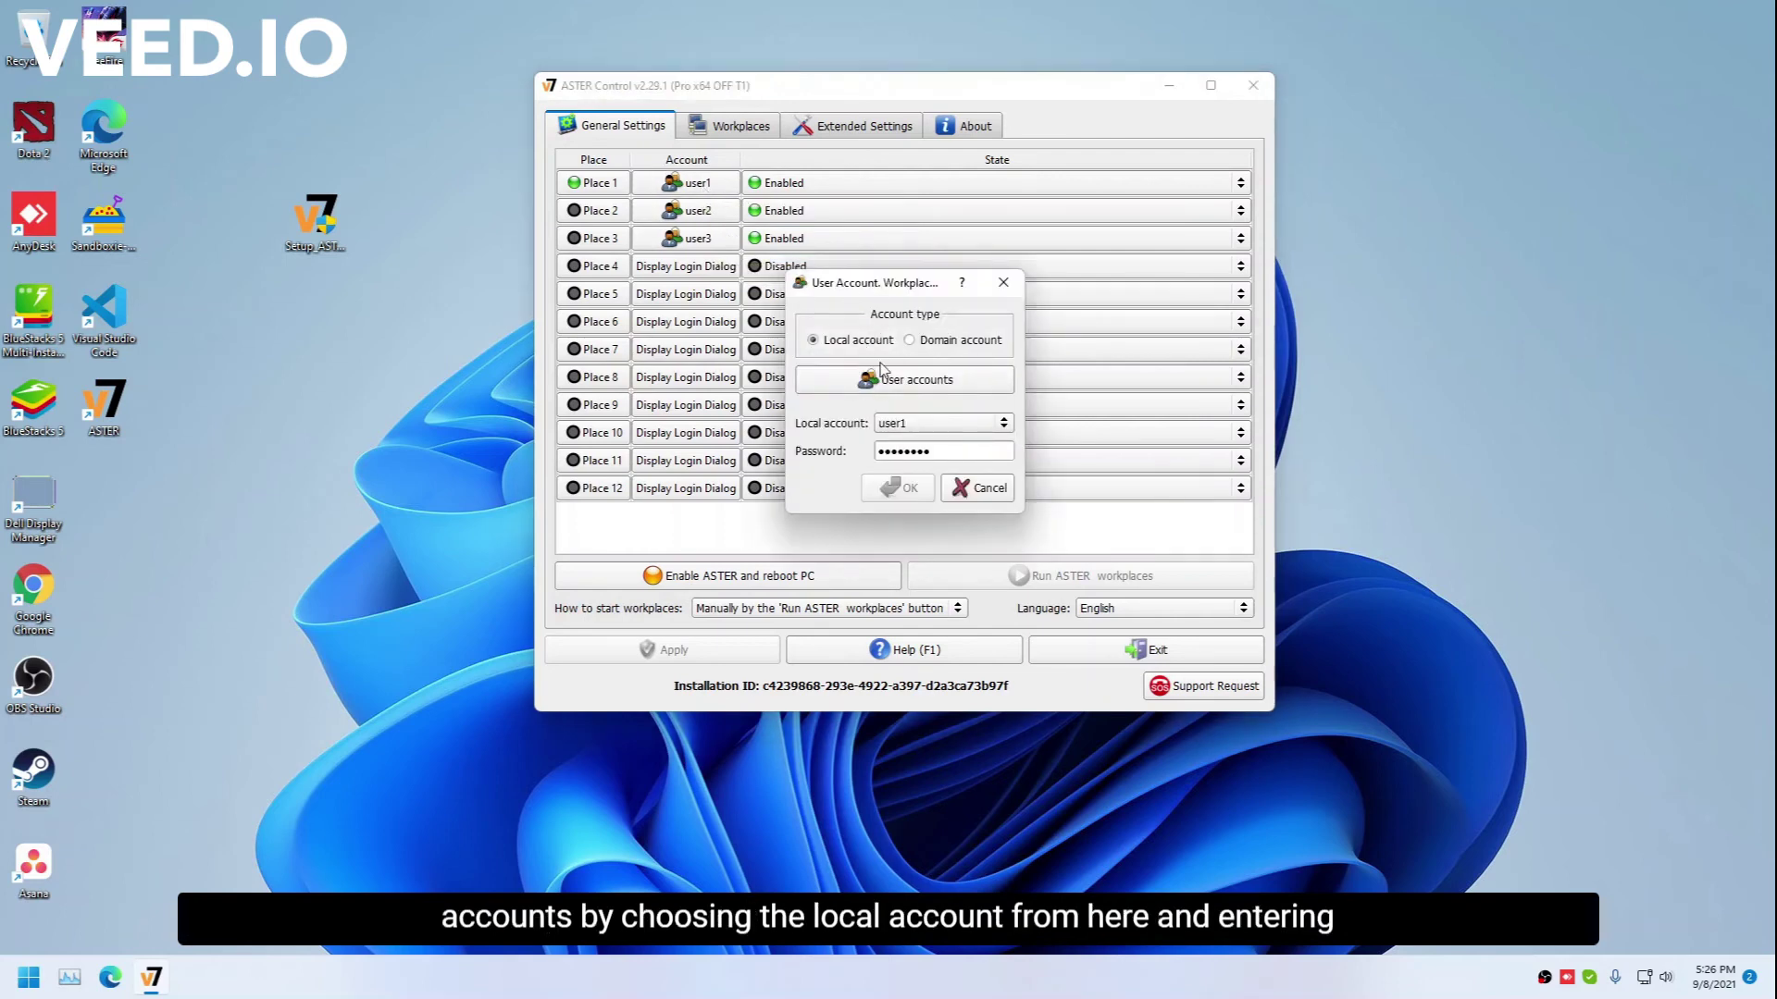
click(930, 426)
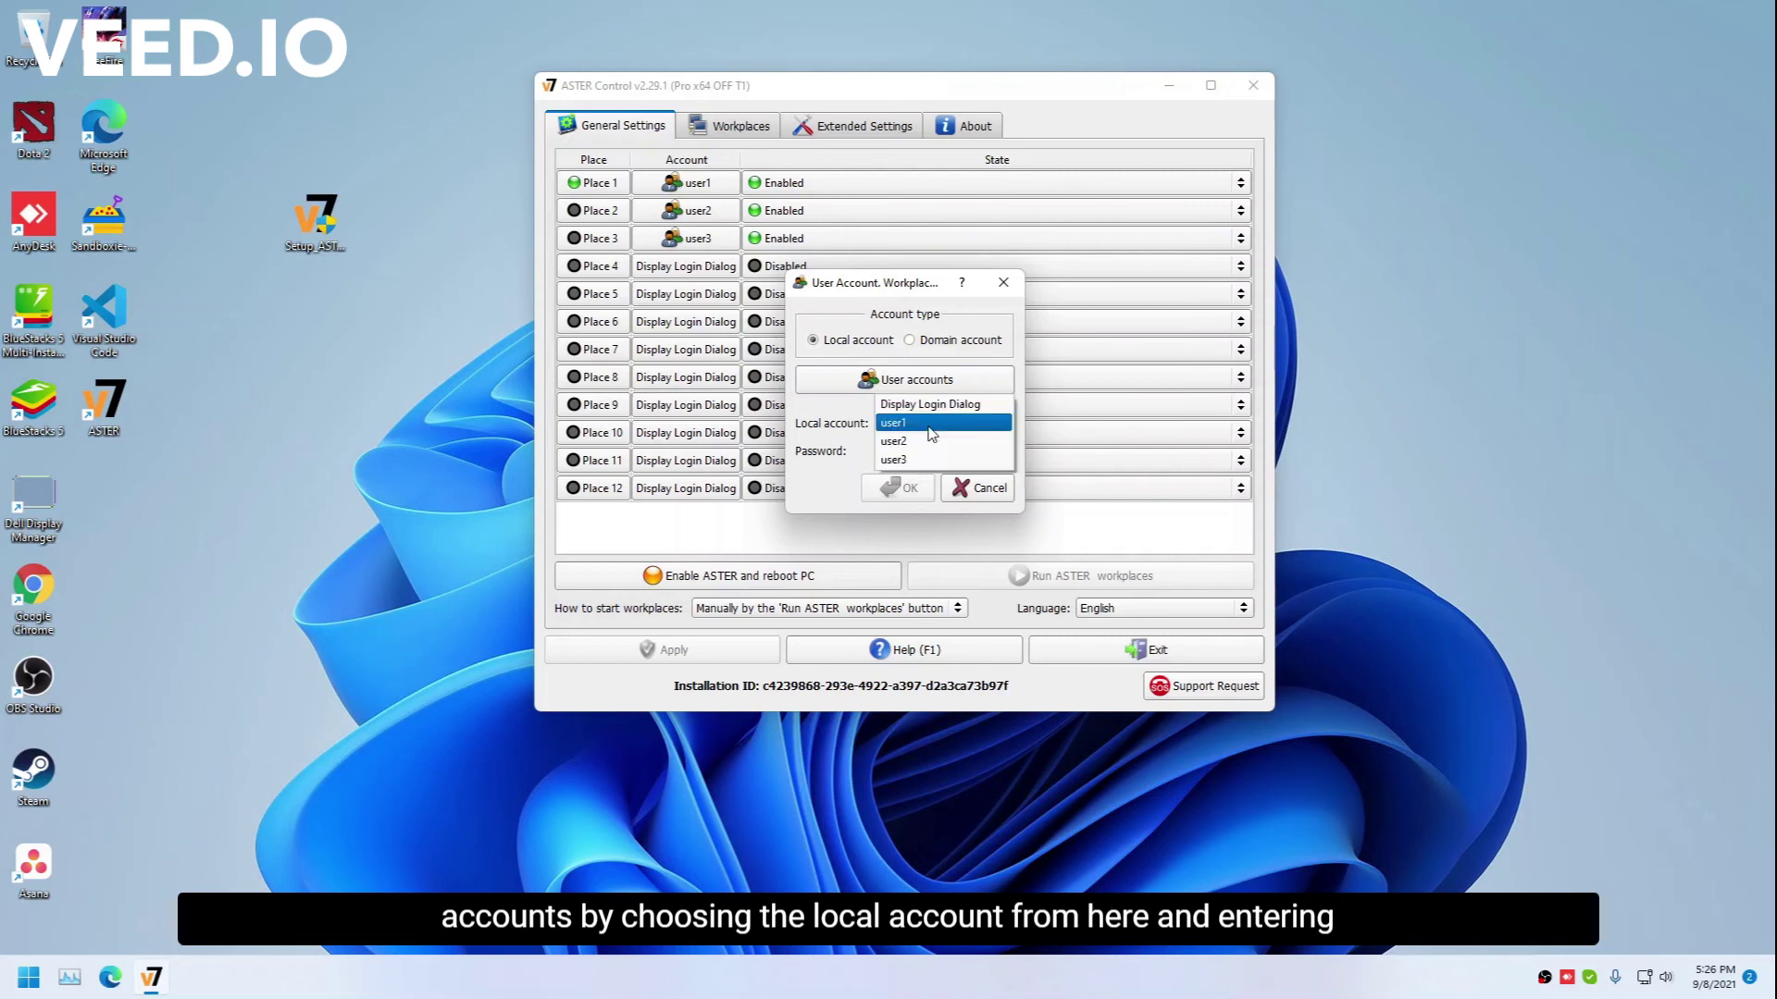
click(930, 424)
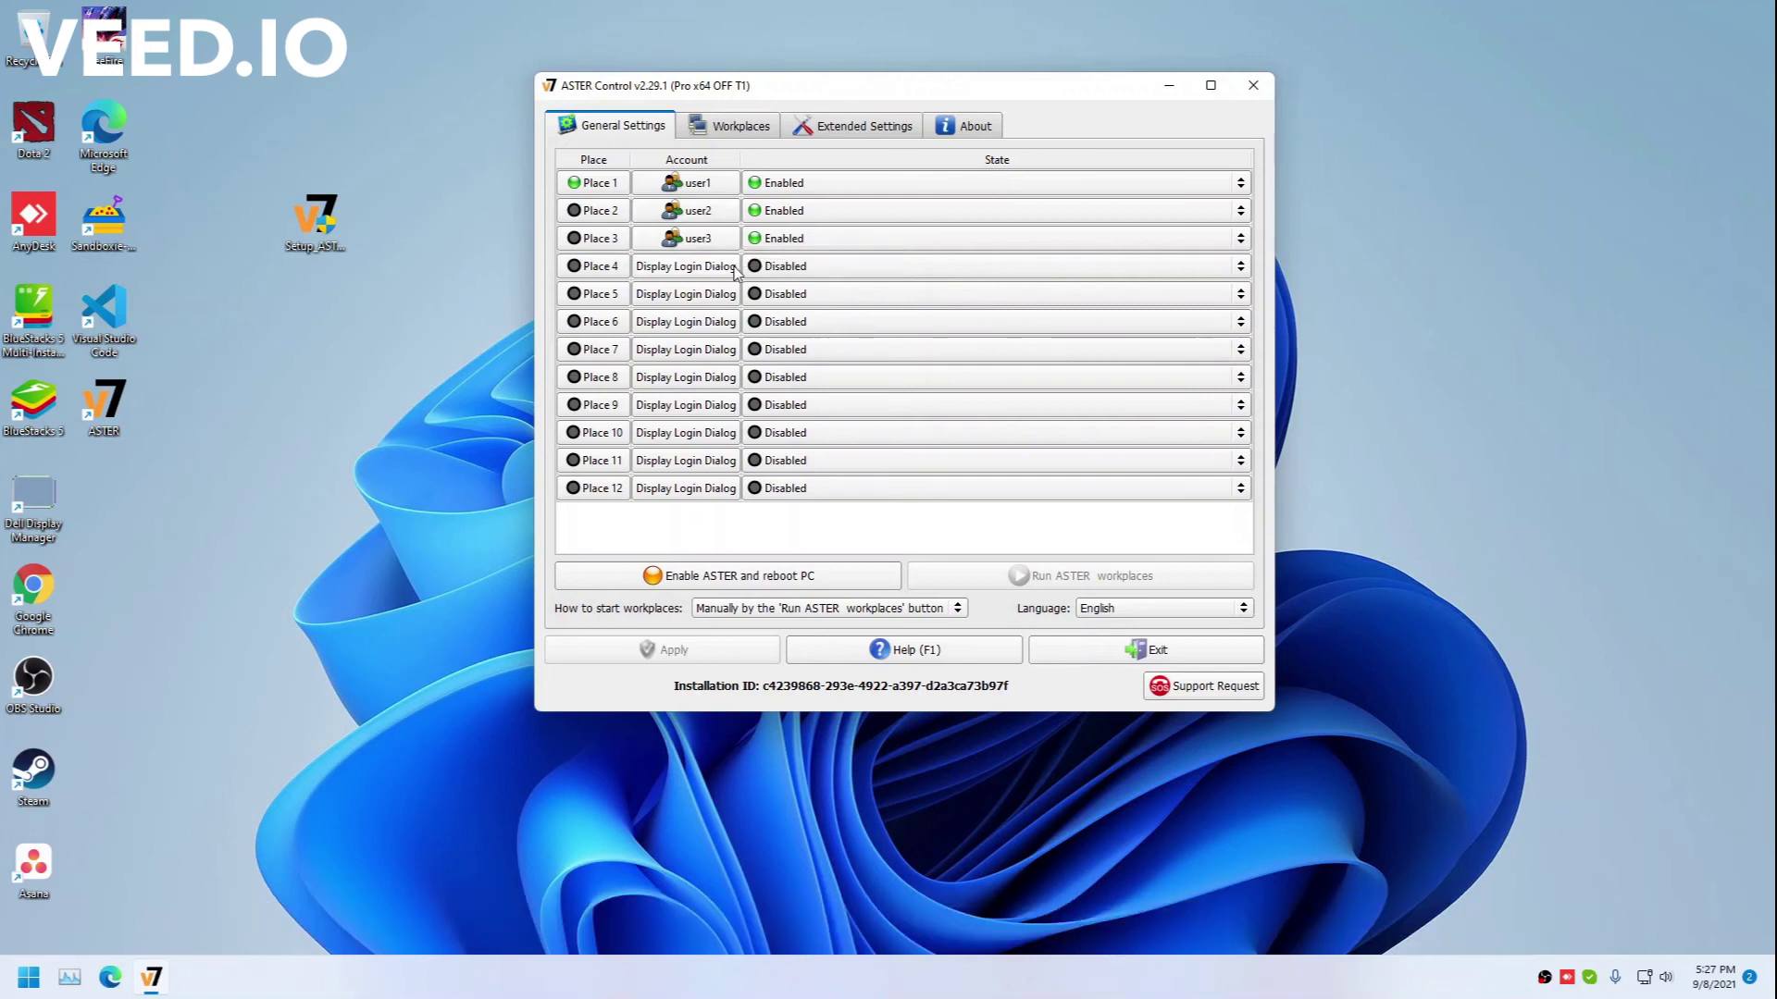
Check the workplaces device overview, then return to the general settings table.
key(ctrl+Tab)
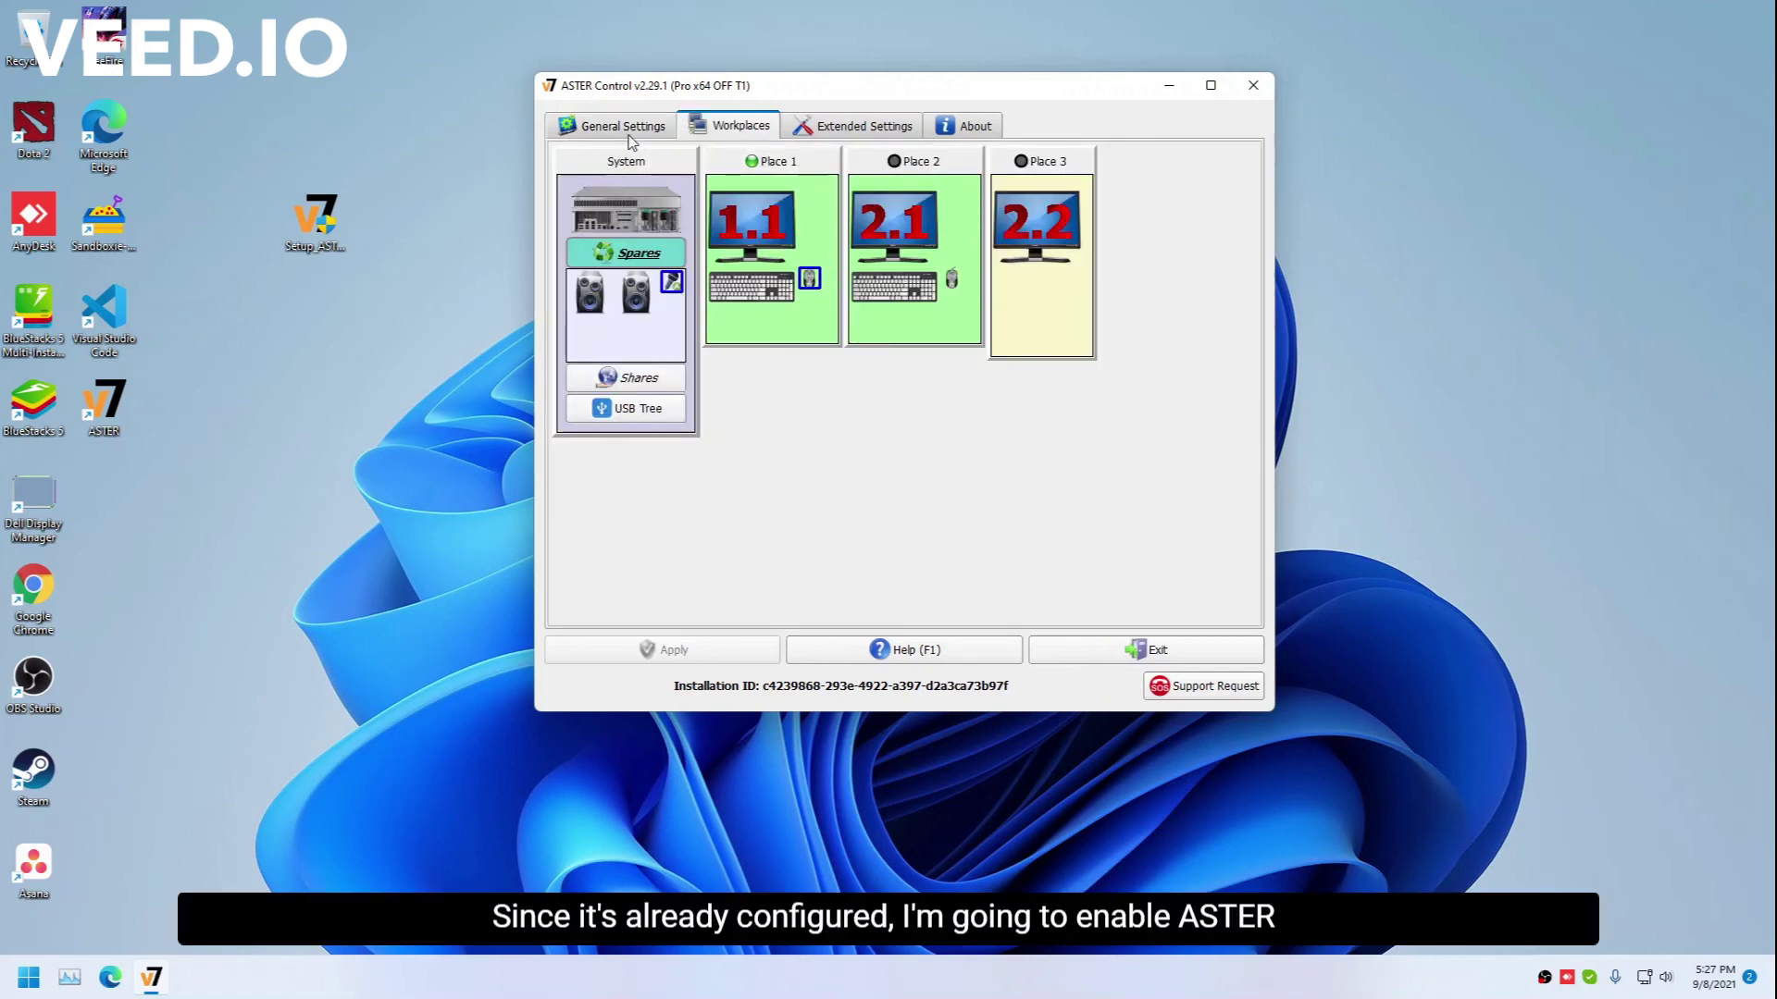
click(626, 128)
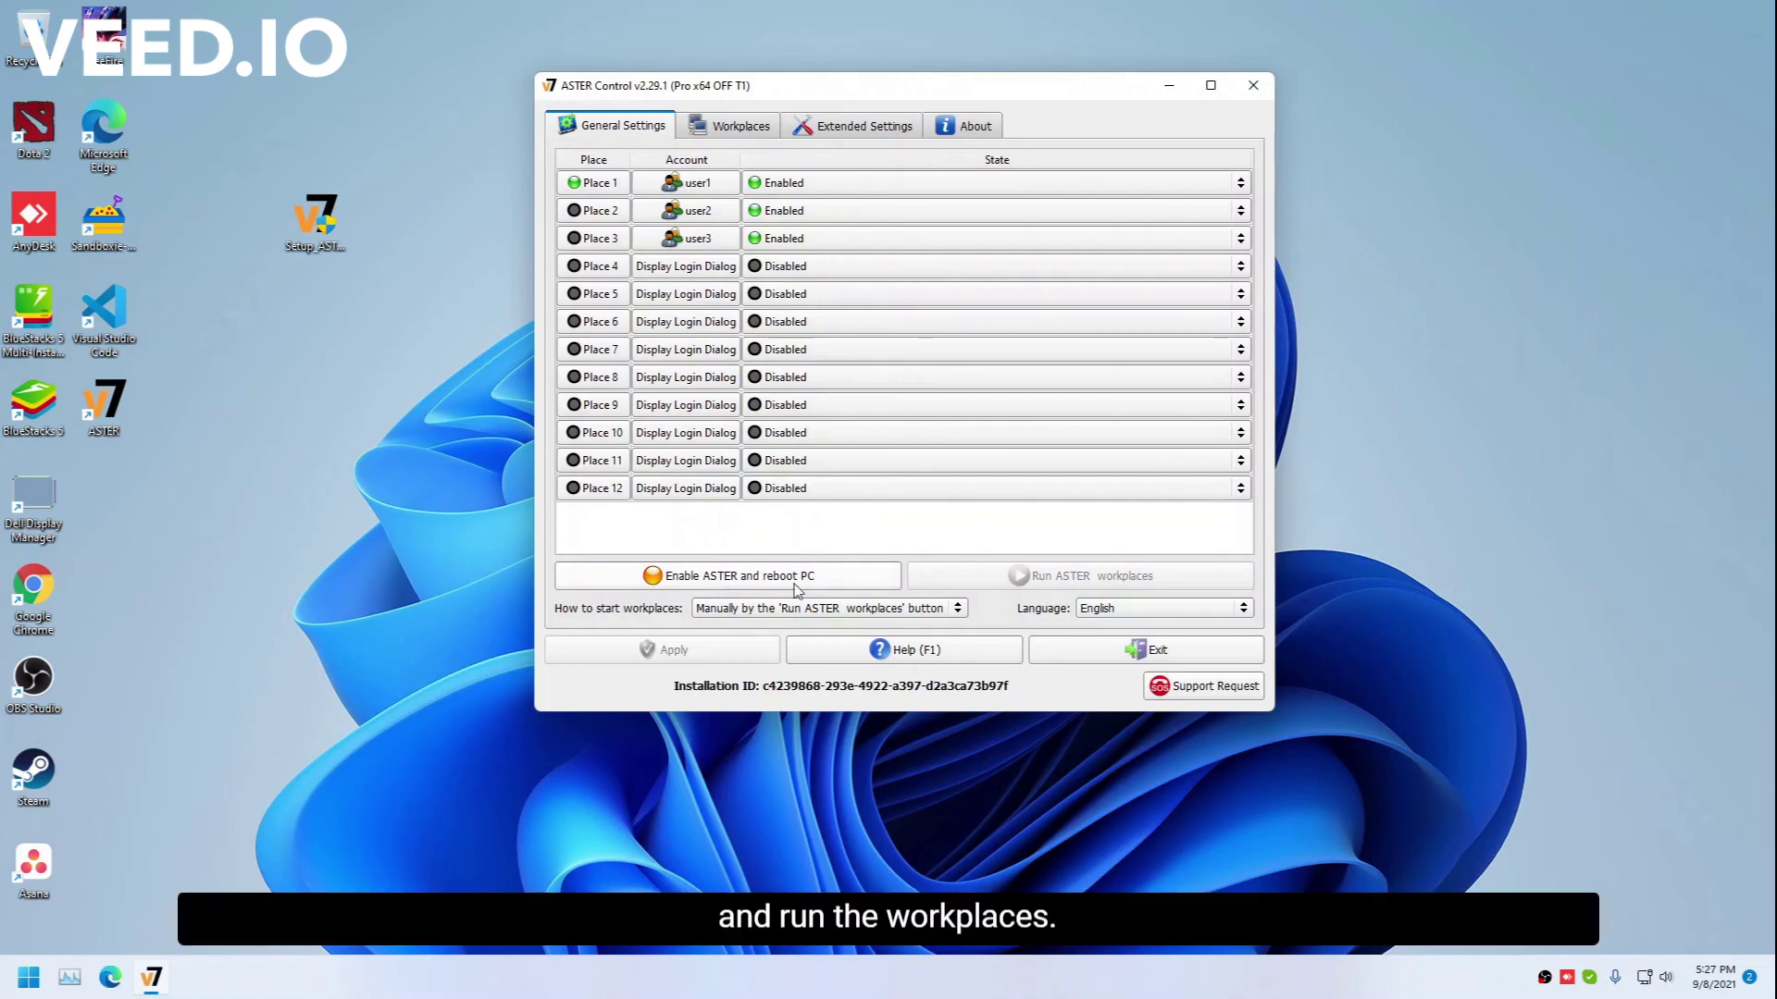